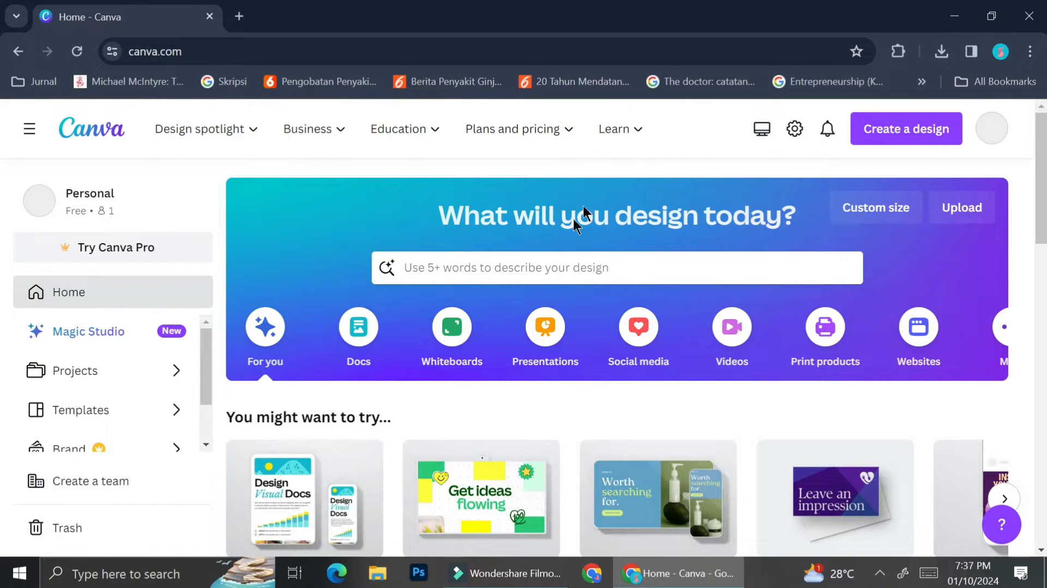
Step: Search Canva's templates for 'promo video'
{"action": "left_click", "coordinate": [562, 264]}
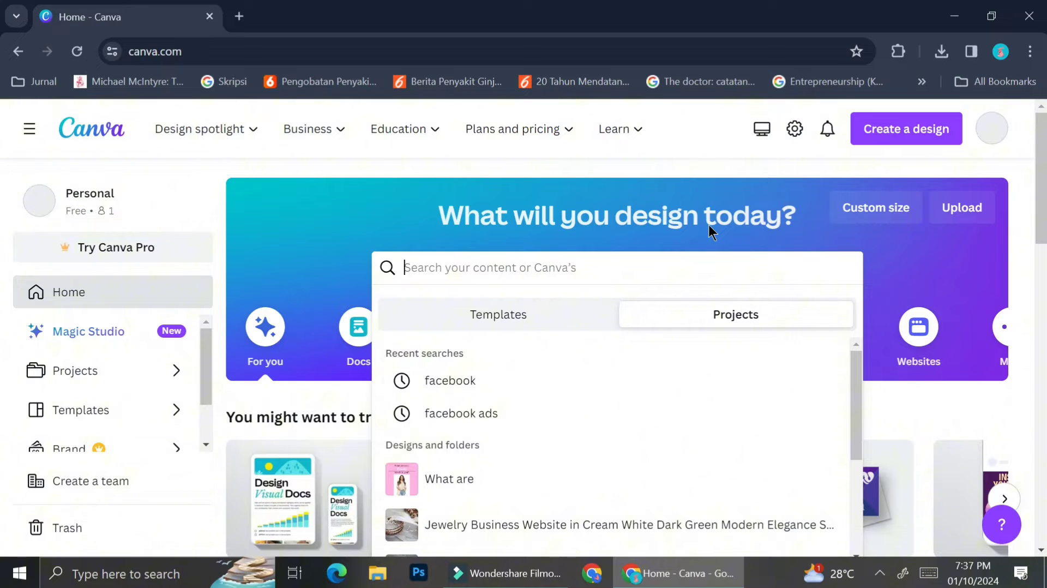
{"action": "type", "text": "promo vide"}
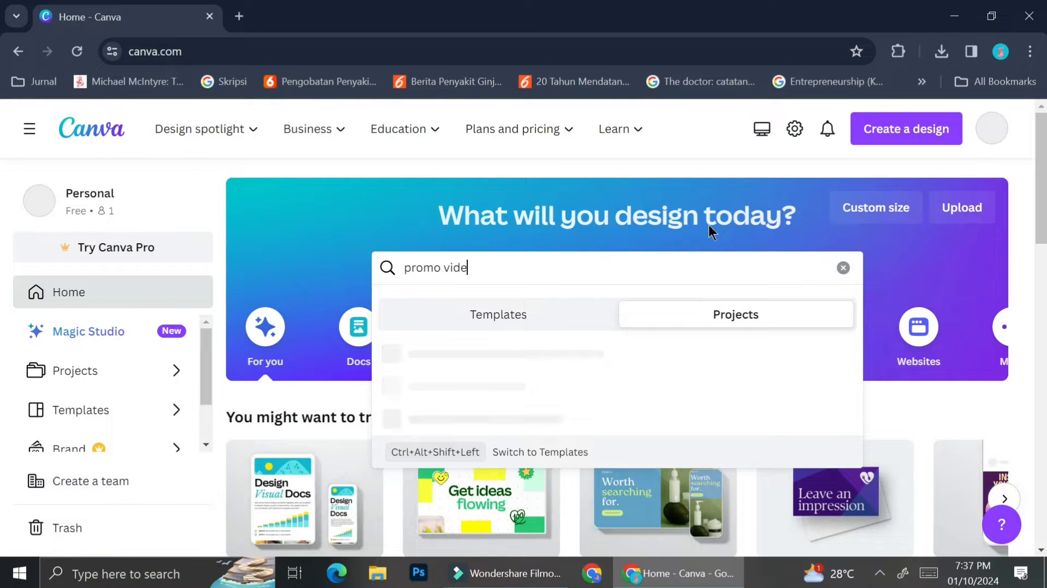
{"action": "type", "text": "o"}
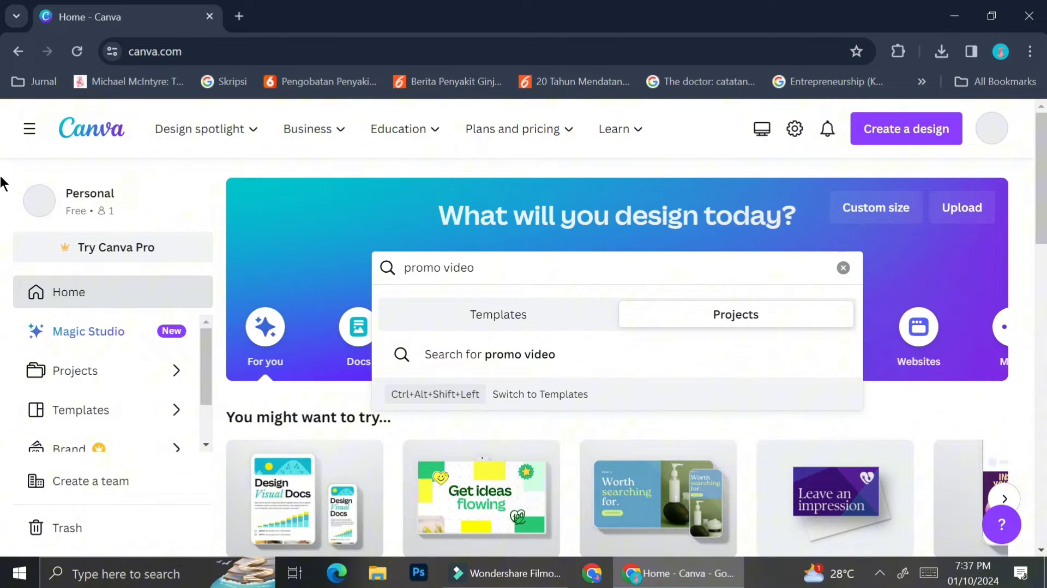
{"action": "left_click", "coordinate": [512, 315]}
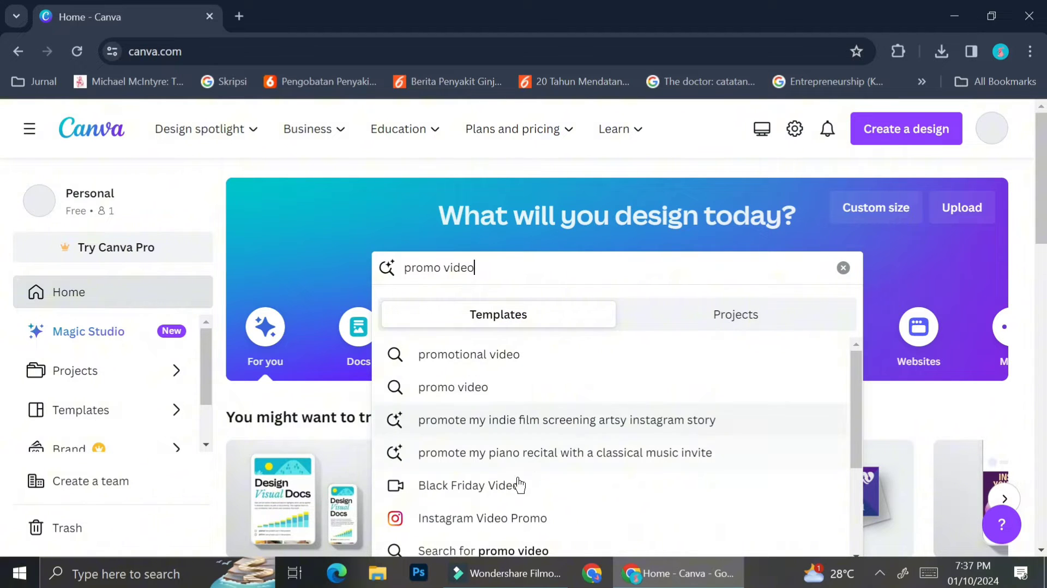
{"action": "scroll", "coordinate": [518, 490], "scroll_direction": "down", "scroll_amount": 3}
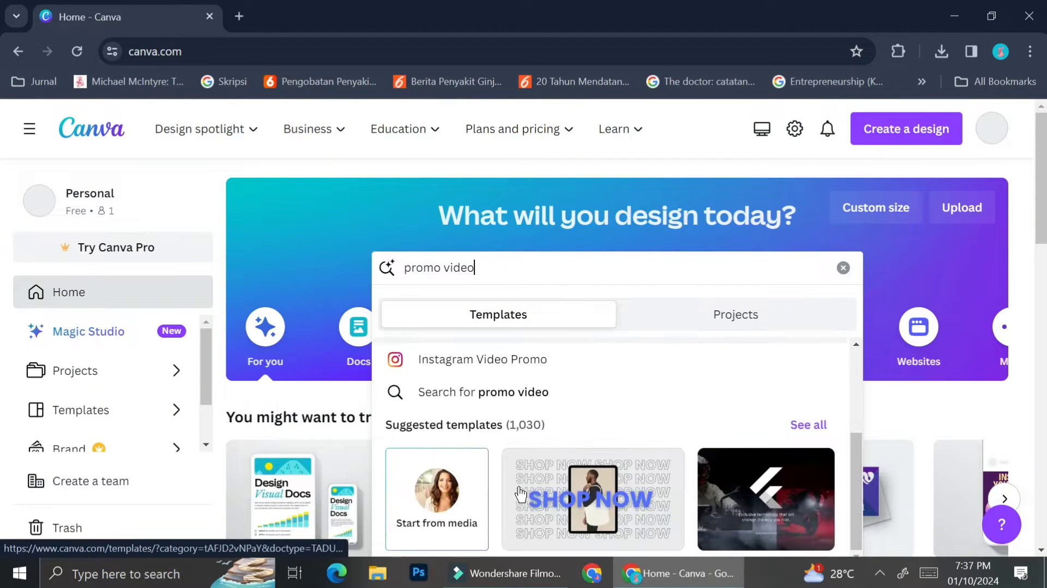
{"action": "scroll", "coordinate": [633, 485], "scroll_direction": "up", "scroll_amount": 4}
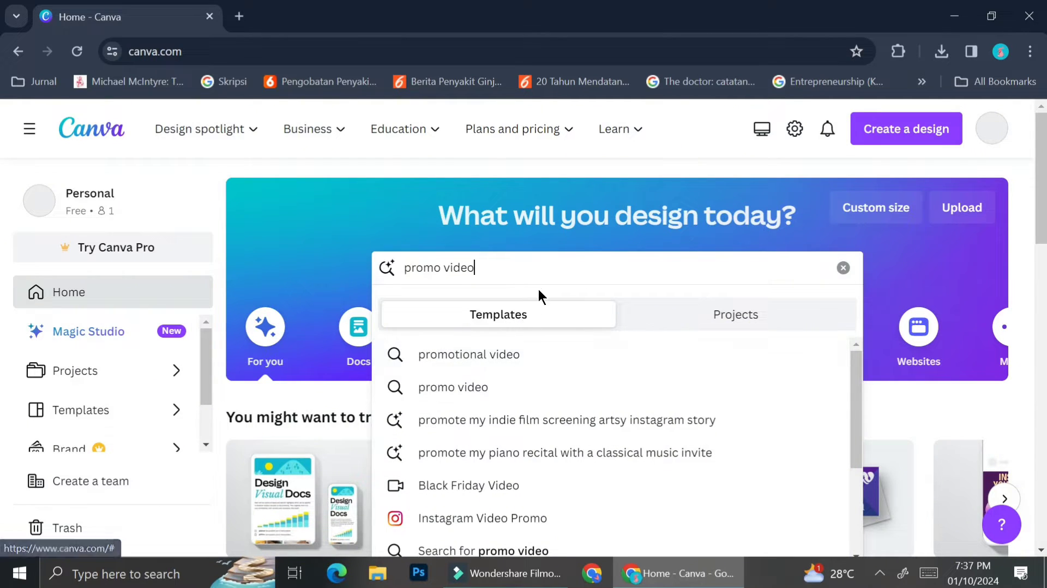
{"action": "key", "text": "Return"}
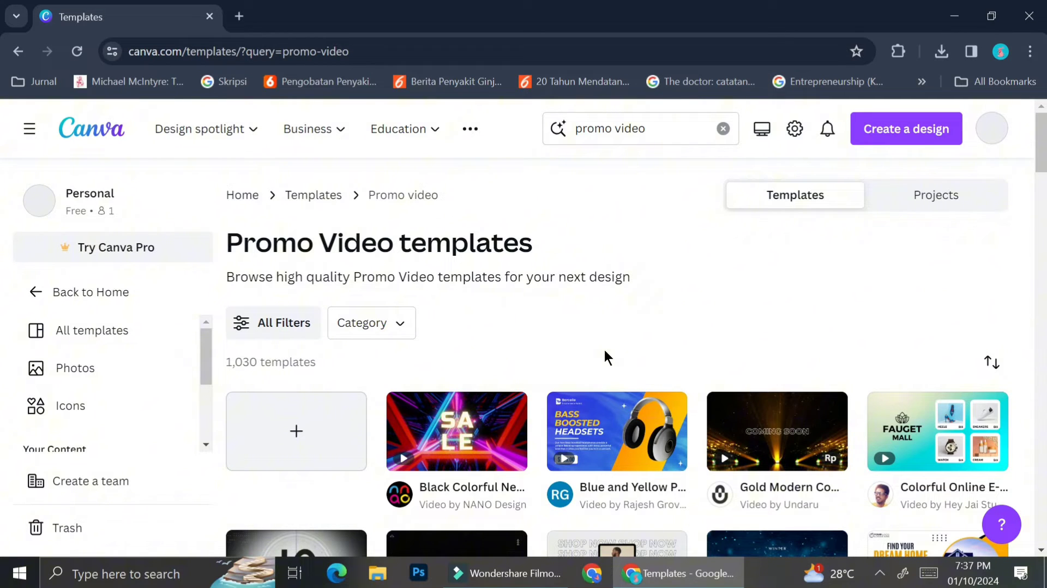
{"action": "scroll", "coordinate": [698, 312], "scroll_direction": "down", "scroll_amount": 3}
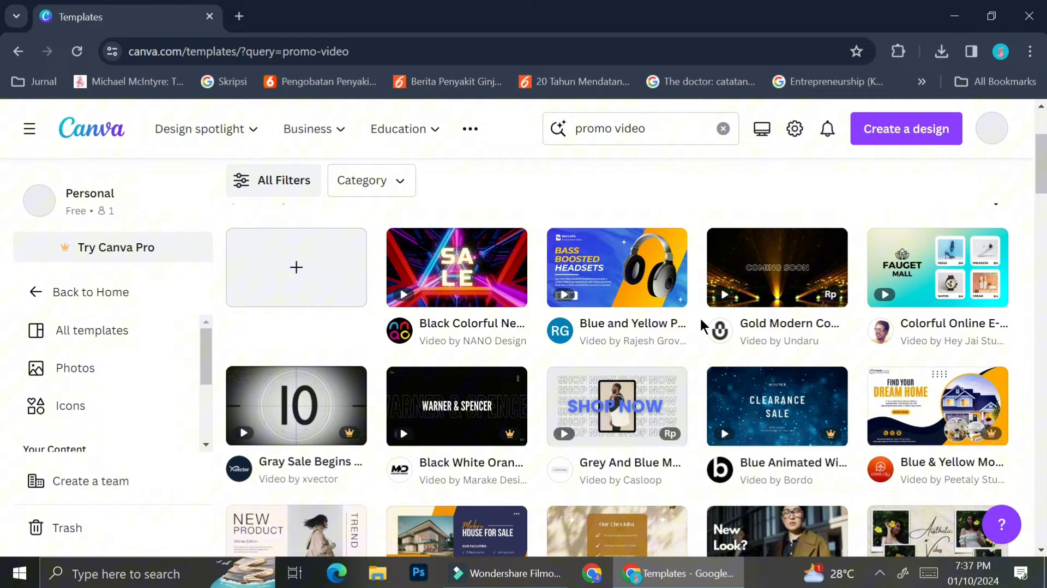
{"action": "mouse_move", "coordinate": [610, 286]}
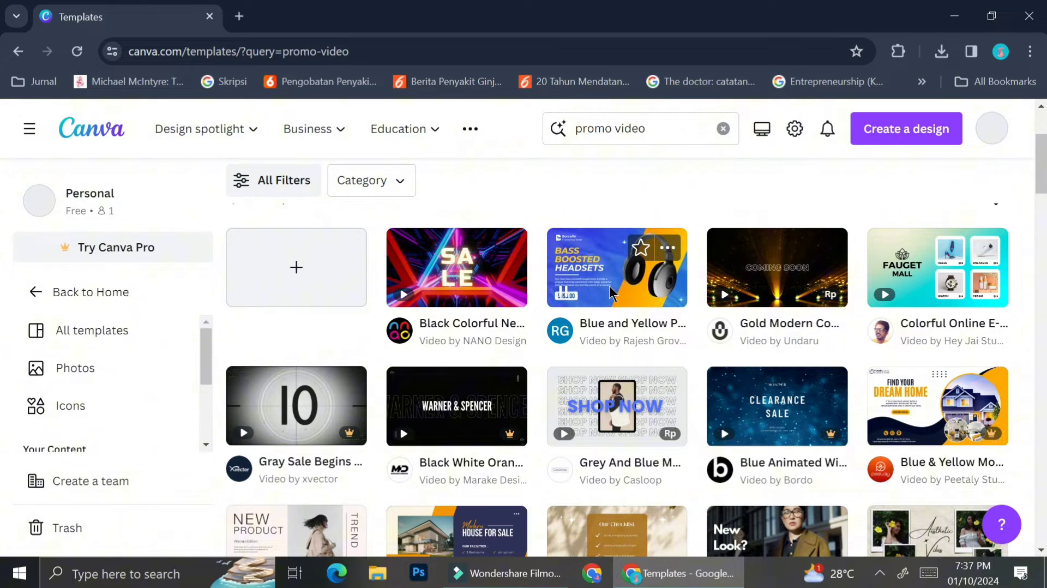
{"action": "mouse_move", "coordinate": [439, 297]}
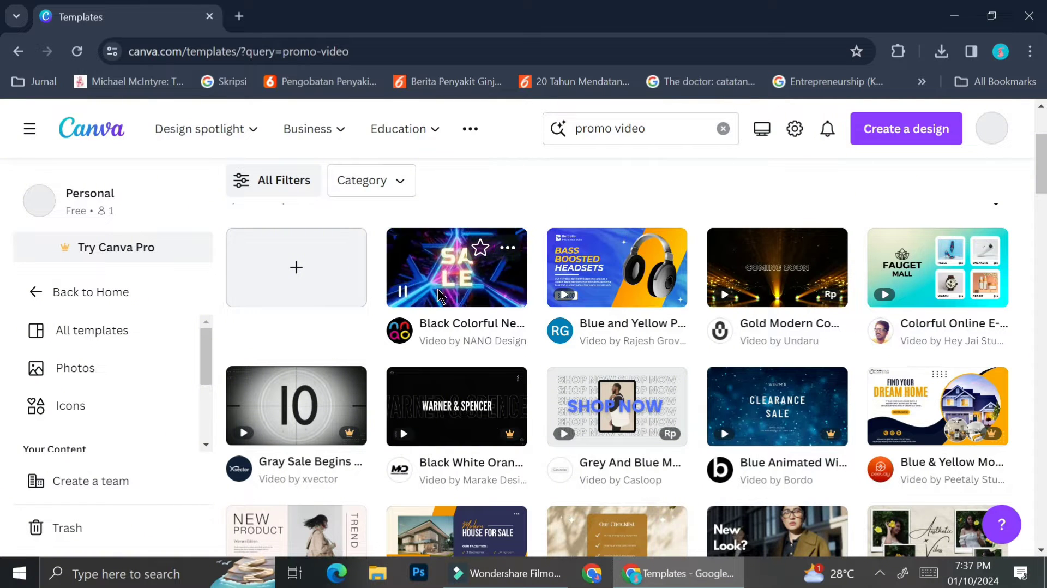
{"action": "mouse_move", "coordinate": [823, 274]}
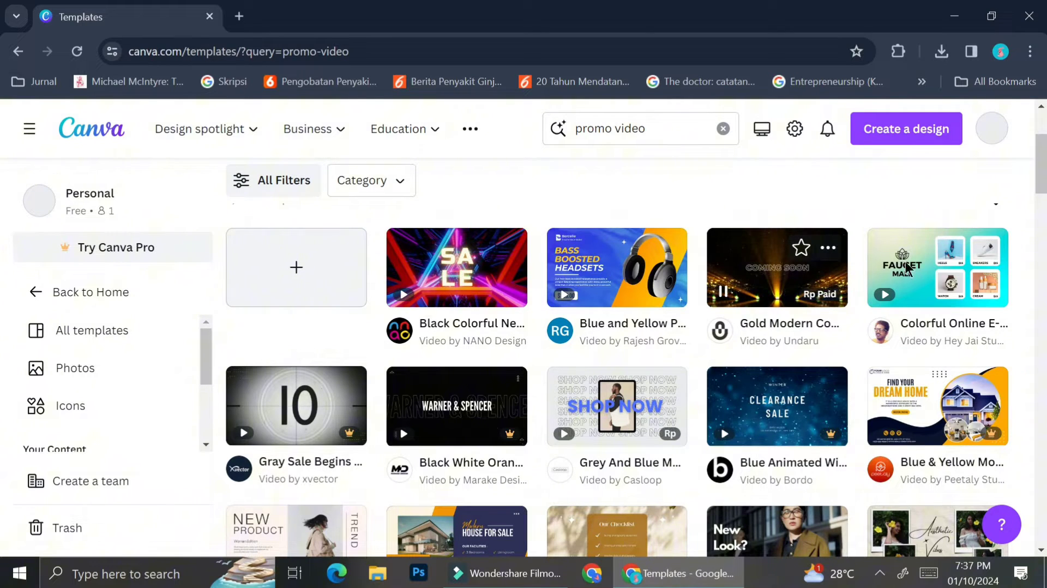
{"action": "mouse_move", "coordinate": [961, 267]}
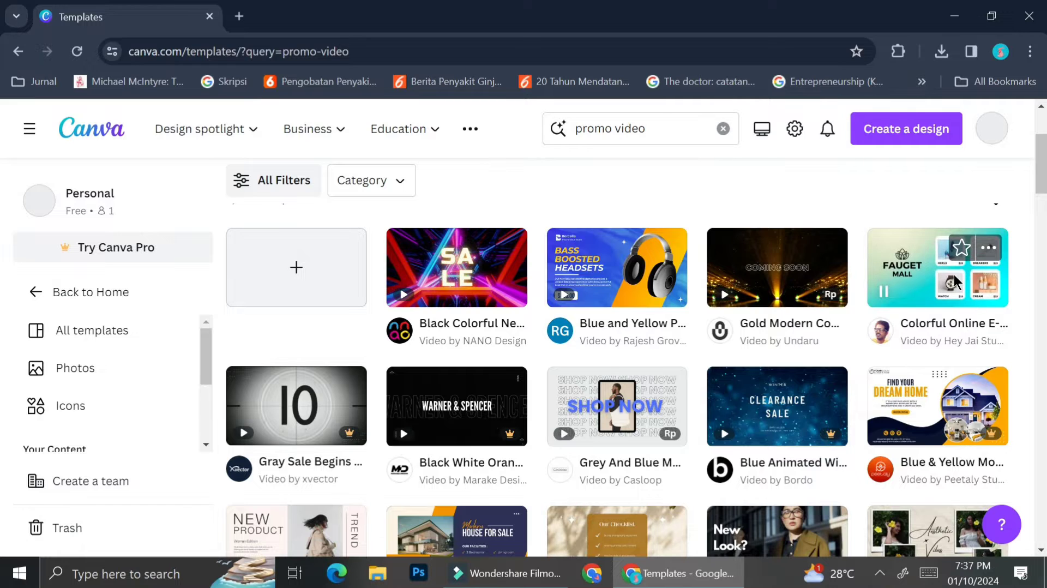
{"action": "mouse_move", "coordinate": [775, 407]}
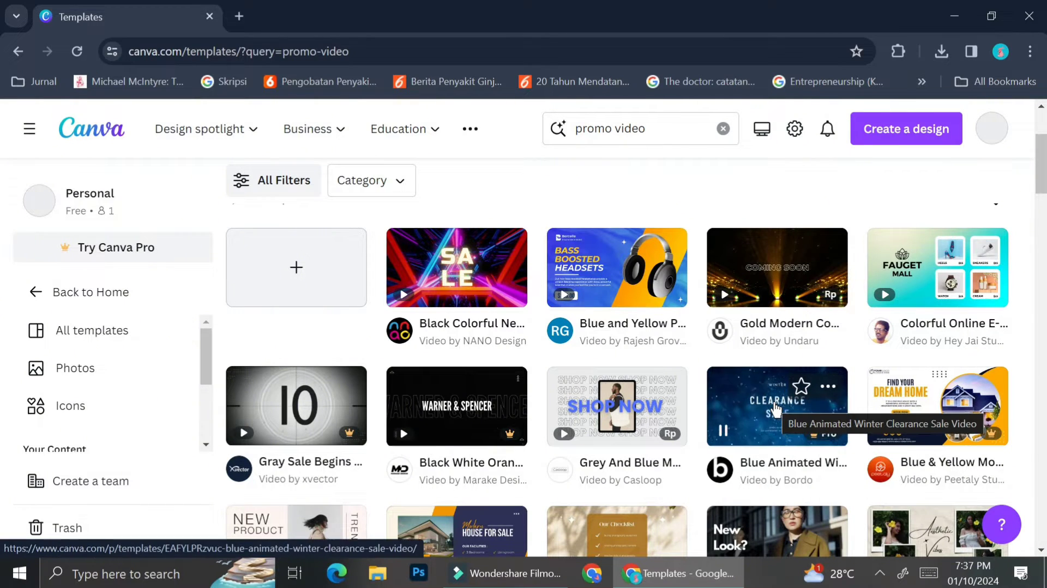
{"action": "scroll", "coordinate": [773, 404], "scroll_direction": "down", "scroll_amount": 2}
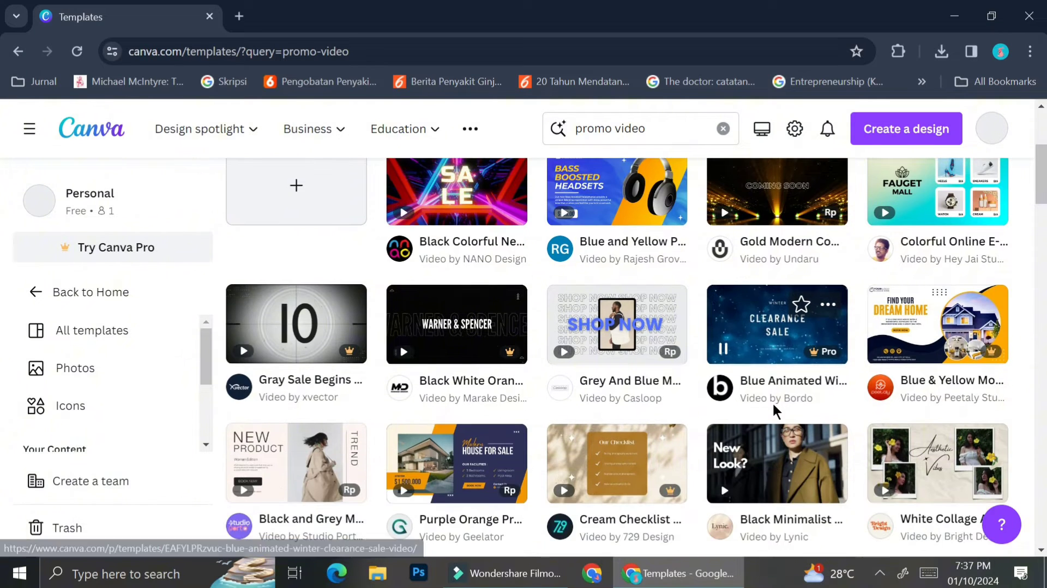
{"action": "mouse_move", "coordinate": [809, 359]}
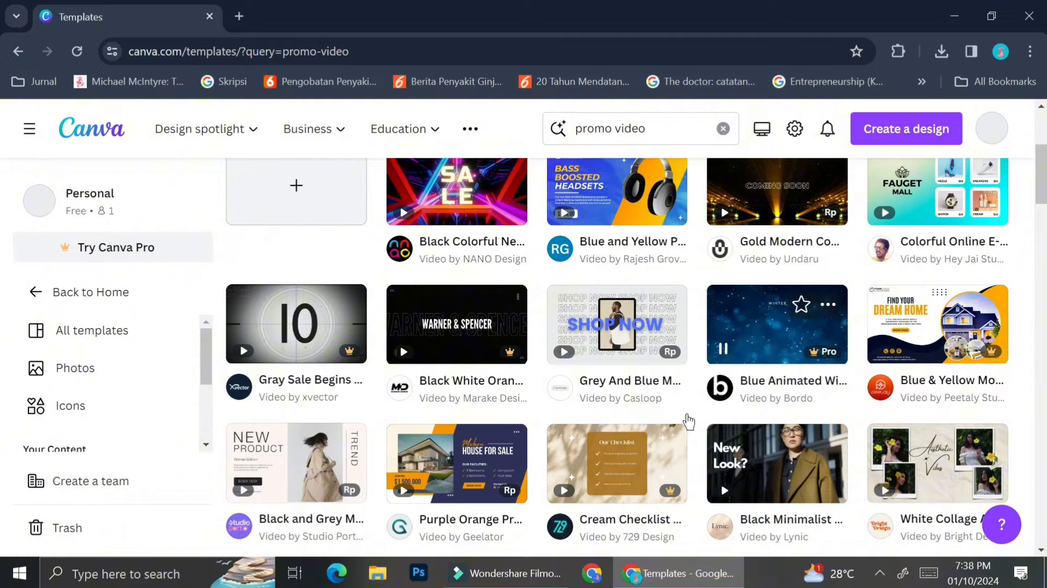
{"action": "mouse_move", "coordinate": [665, 351]}
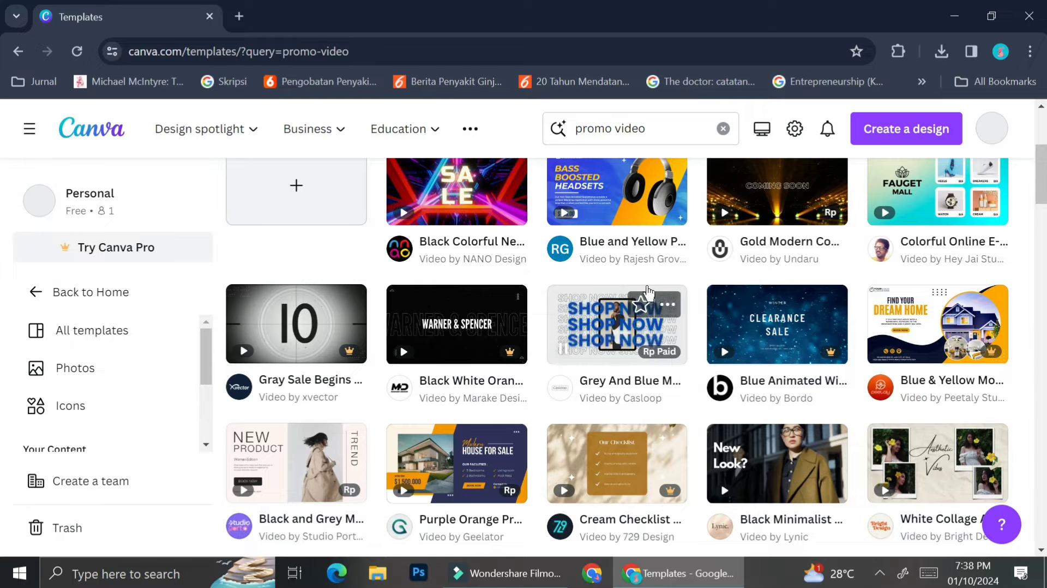
{"action": "mouse_move", "coordinate": [827, 331]}
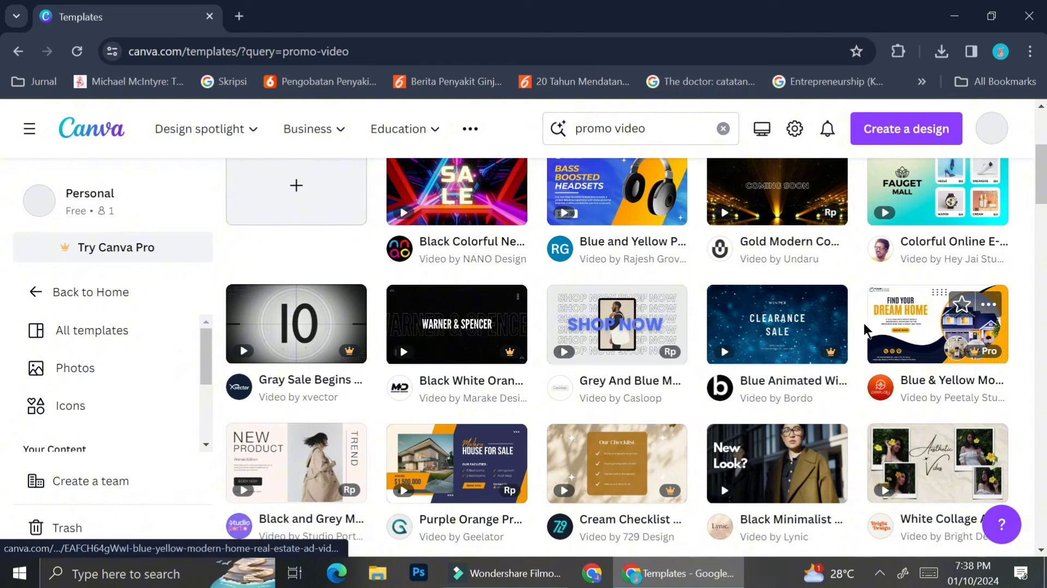
{"action": "scroll", "coordinate": [382, 376], "scroll_direction": "down", "scroll_amount": 2}
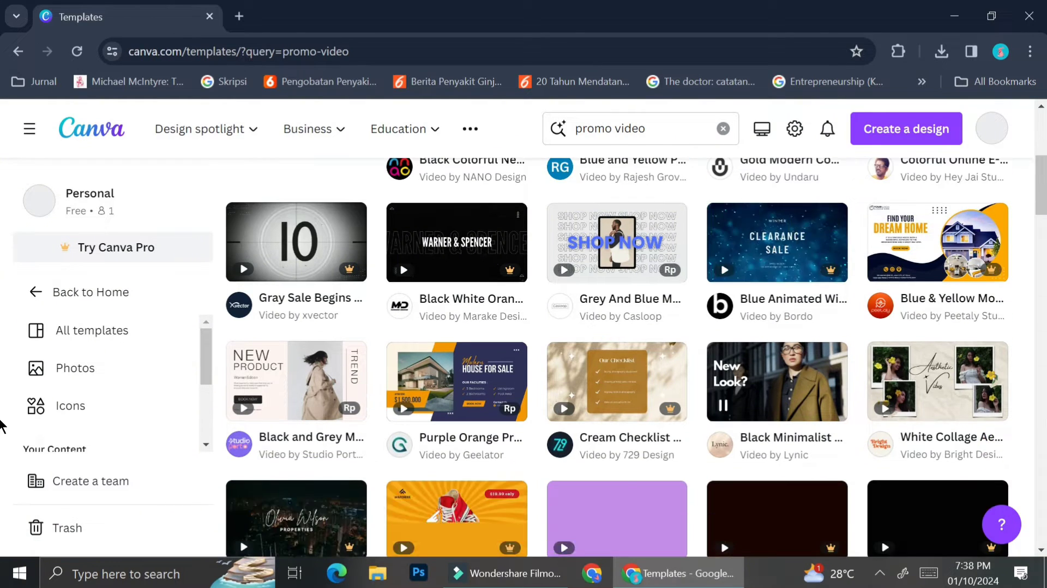
{"action": "mouse_move", "coordinate": [801, 387]}
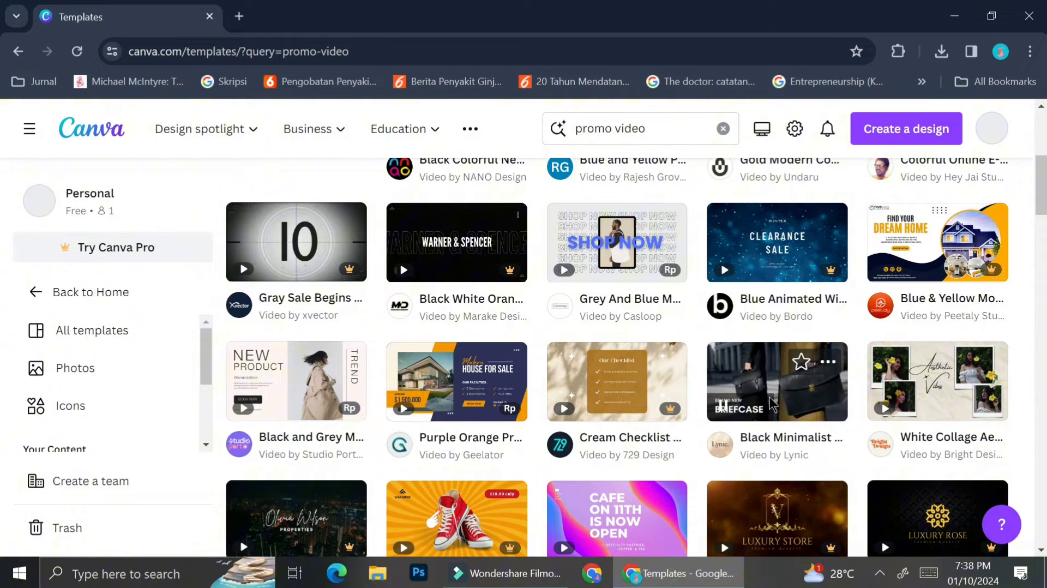
{"action": "mouse_move", "coordinate": [915, 398]}
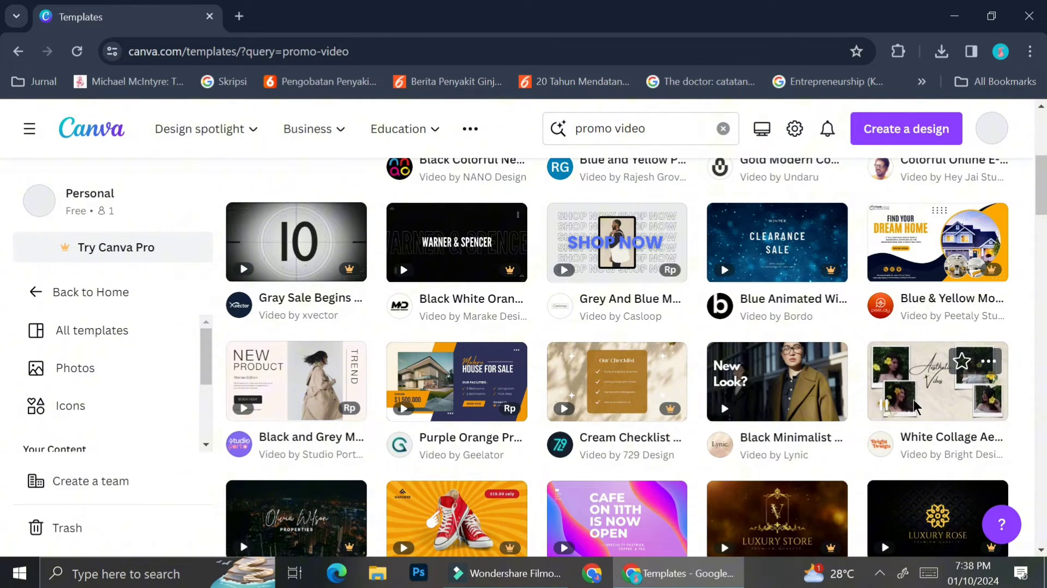
{"action": "scroll", "coordinate": [912, 401], "scroll_direction": "down", "scroll_amount": 5}
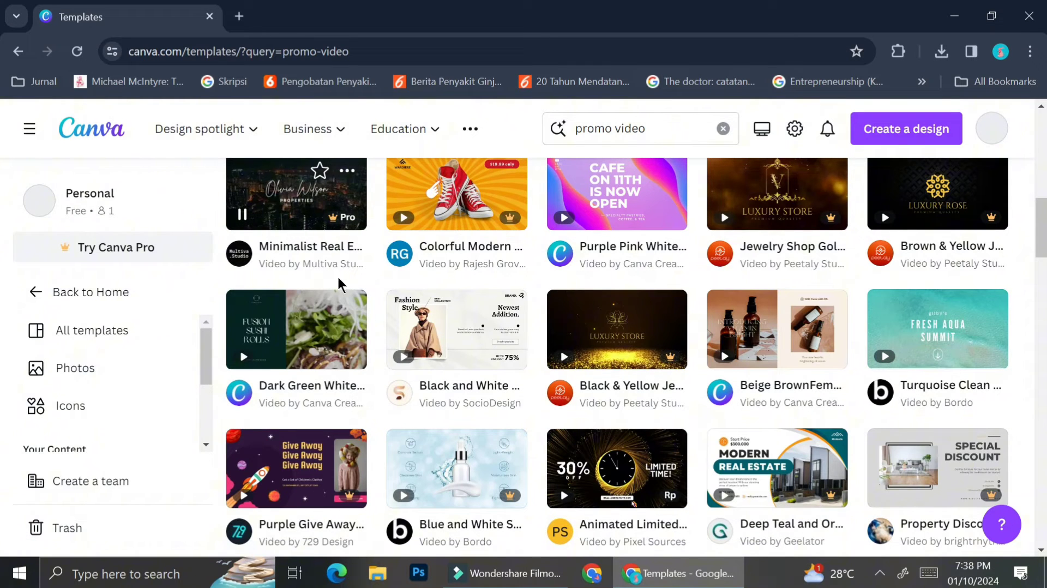
{"action": "mouse_move", "coordinate": [361, 347]}
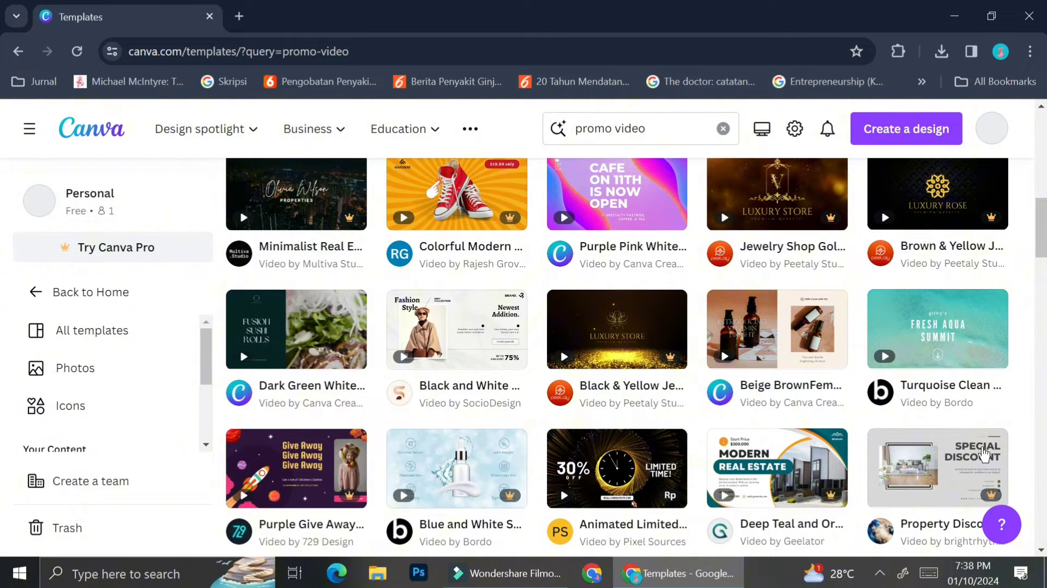
{"action": "mouse_move", "coordinate": [940, 357]}
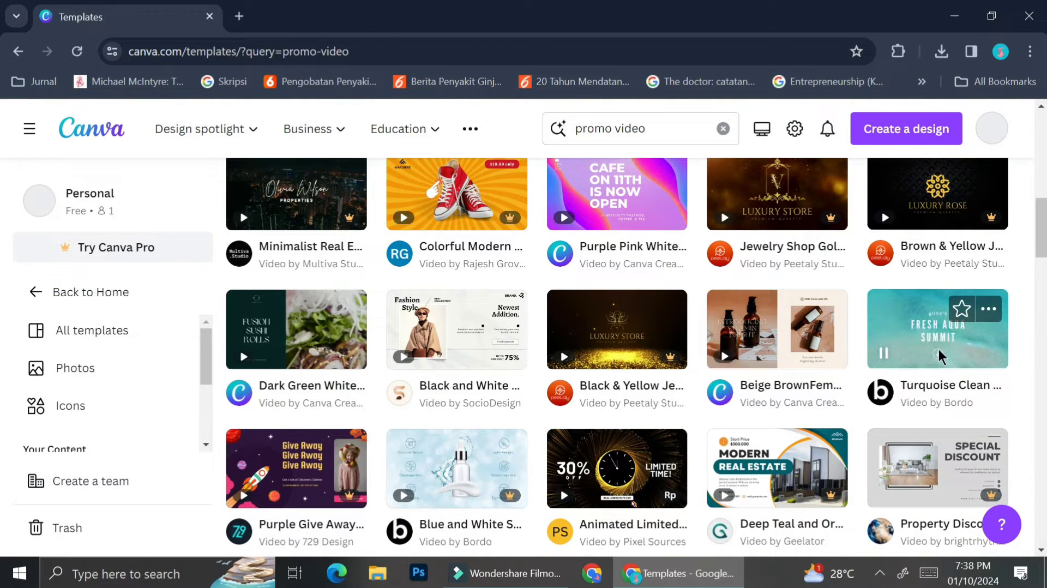
{"action": "scroll", "coordinate": [940, 355], "scroll_direction": "up", "scroll_amount": 3}
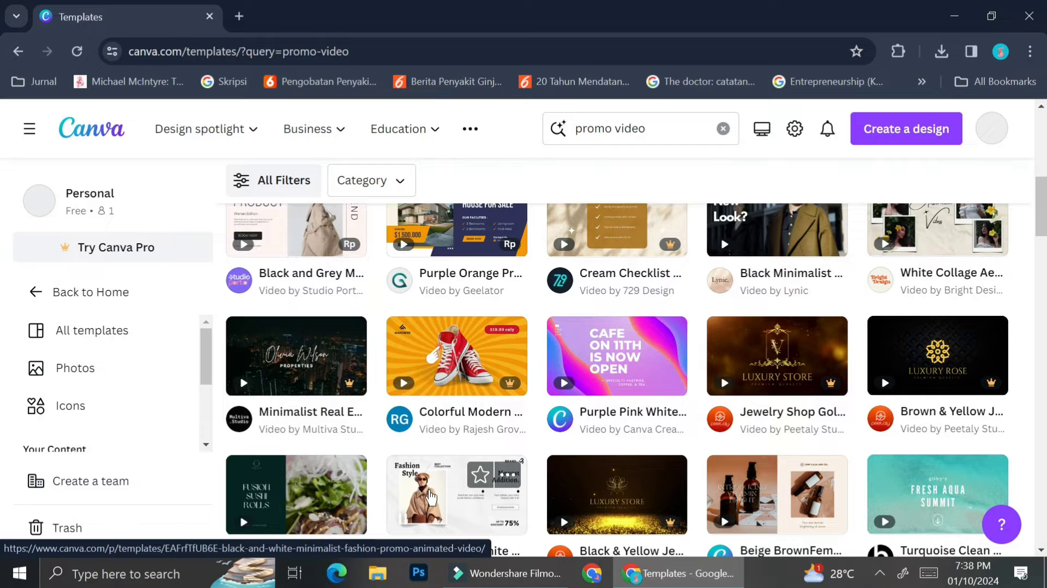
{"action": "scroll", "coordinate": [443, 506], "scroll_direction": "down", "scroll_amount": 2}
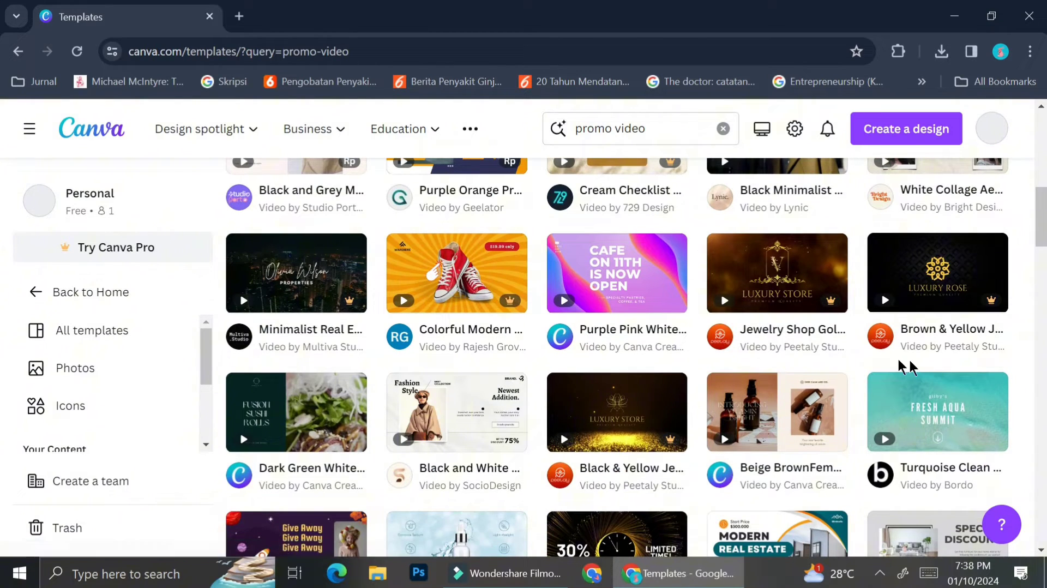
{"action": "scroll", "coordinate": [926, 354], "scroll_direction": "up", "scroll_amount": 2}
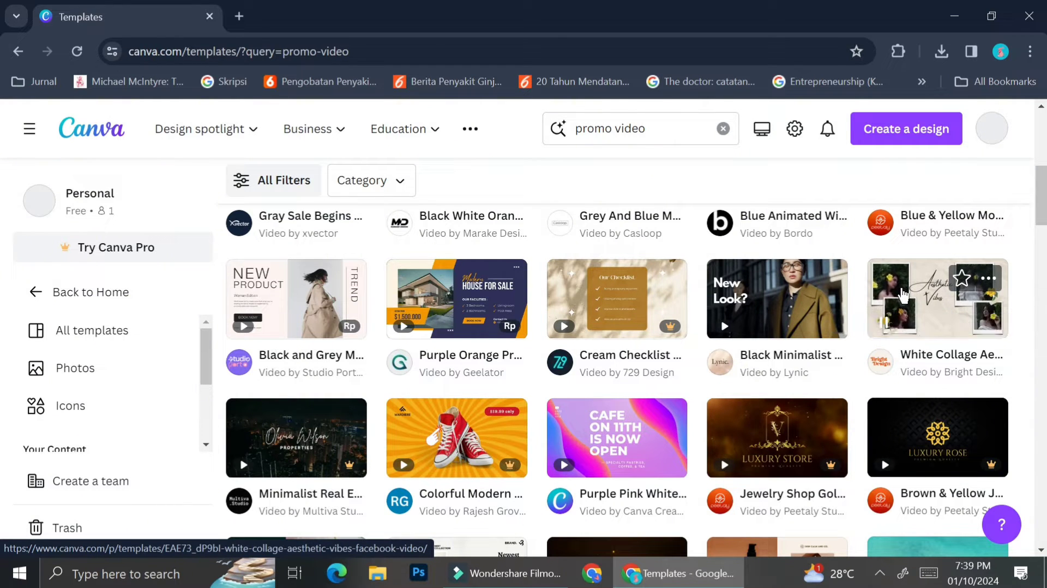
{"action": "left_click", "coordinate": [899, 290]}
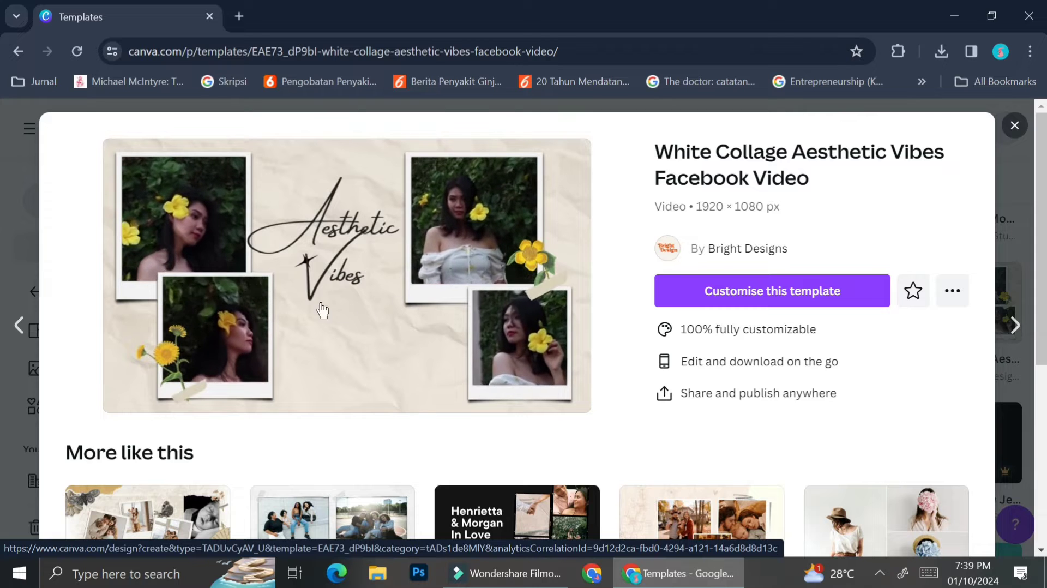
{"action": "scroll", "coordinate": [317, 307], "scroll_direction": "down", "scroll_amount": 2}
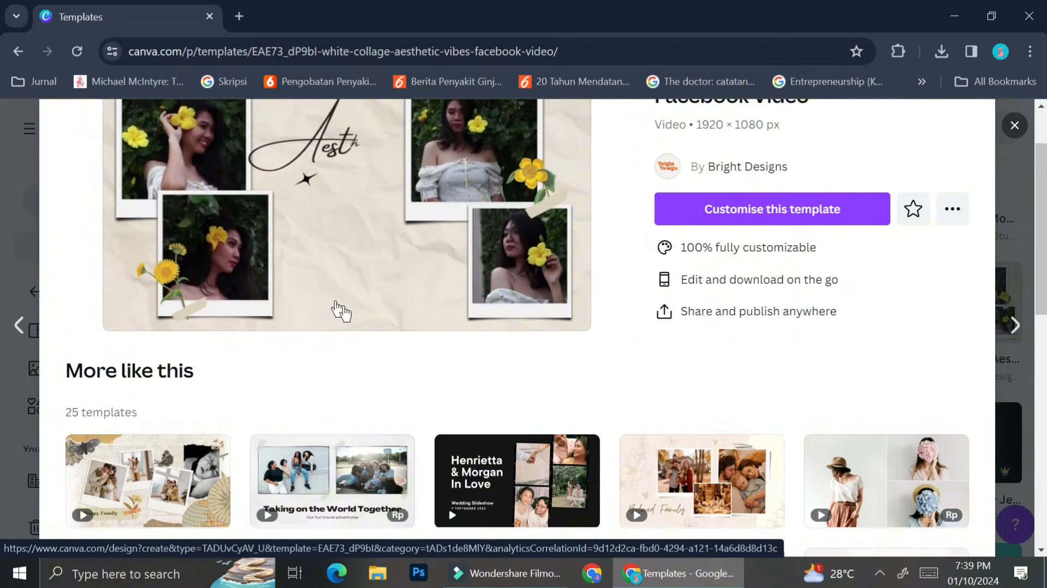
{"action": "scroll", "coordinate": [465, 172], "scroll_direction": "down", "scroll_amount": 3}
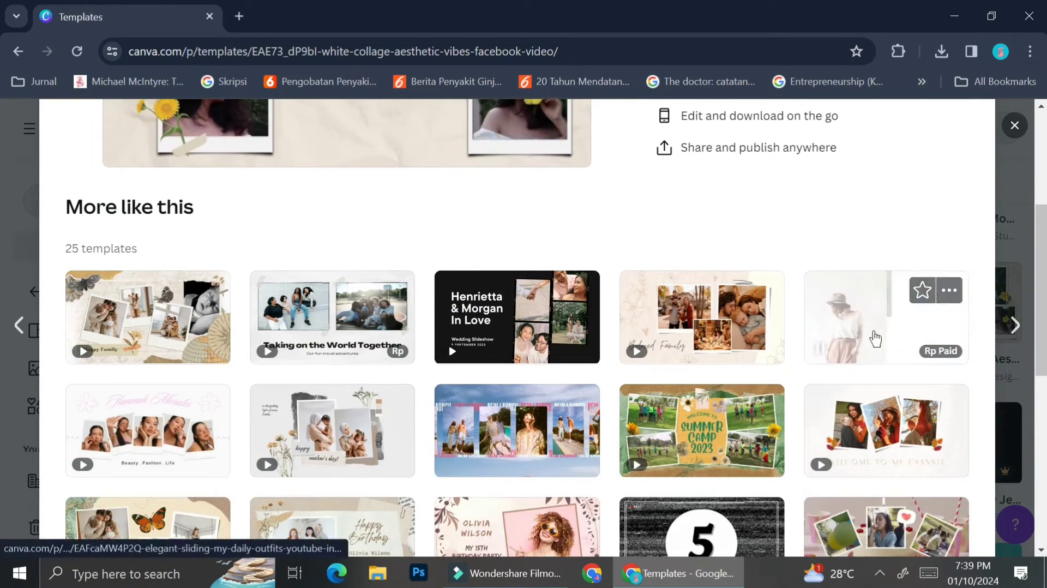
{"action": "mouse_move", "coordinate": [288, 342]}
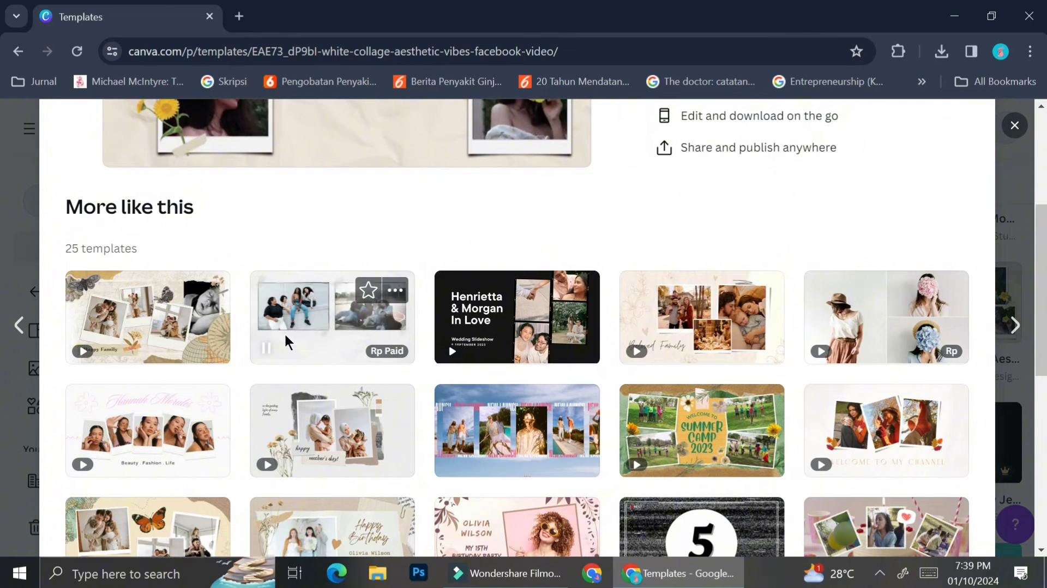
{"action": "mouse_move", "coordinate": [171, 338]}
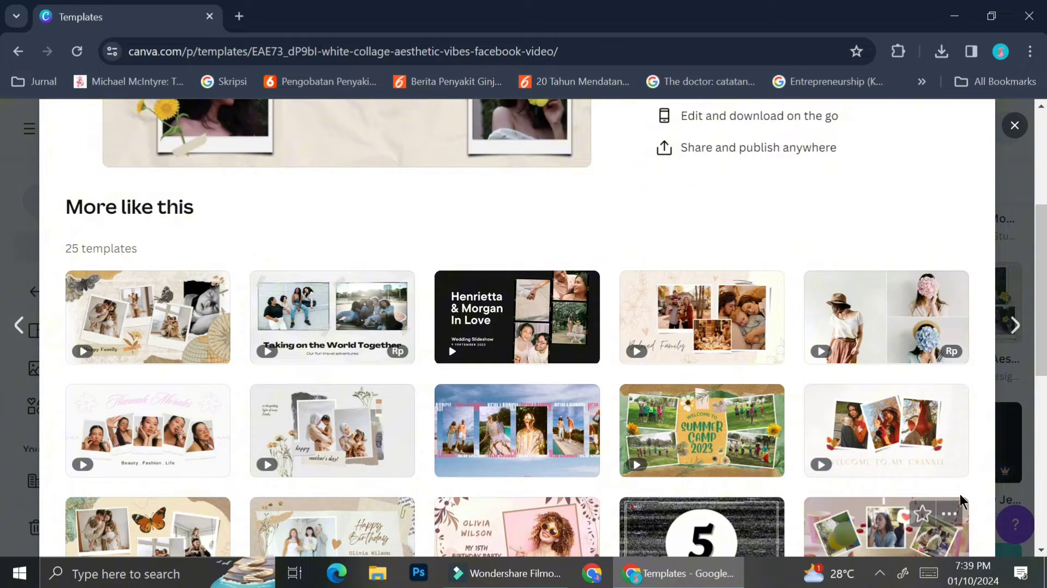
{"action": "scroll", "coordinate": [604, 520], "scroll_direction": "down", "scroll_amount": 2}
{"action": "scroll", "coordinate": [545, 480], "scroll_direction": "down", "scroll_amount": 3}
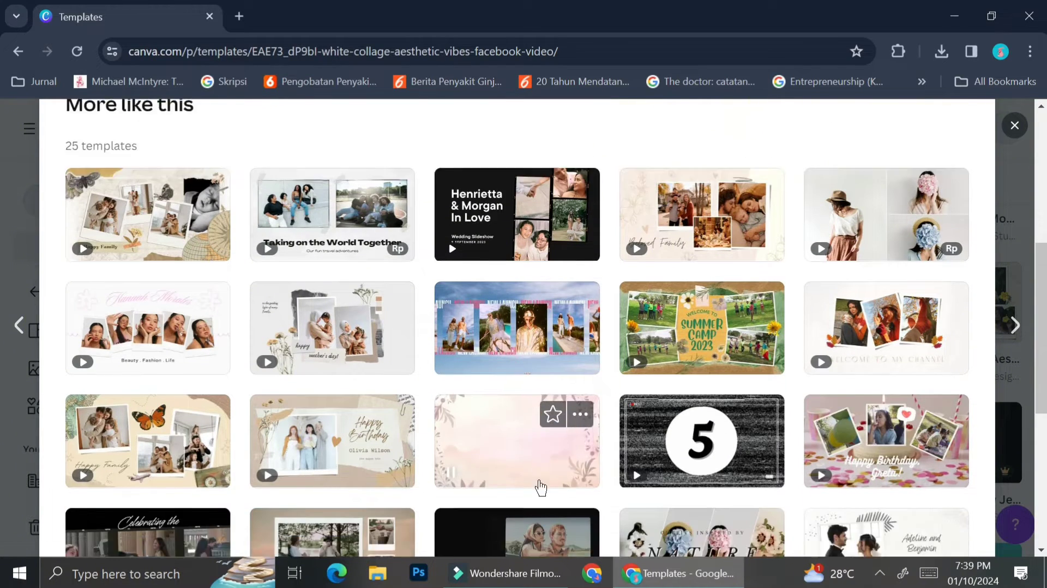
{"action": "mouse_move", "coordinate": [375, 322]}
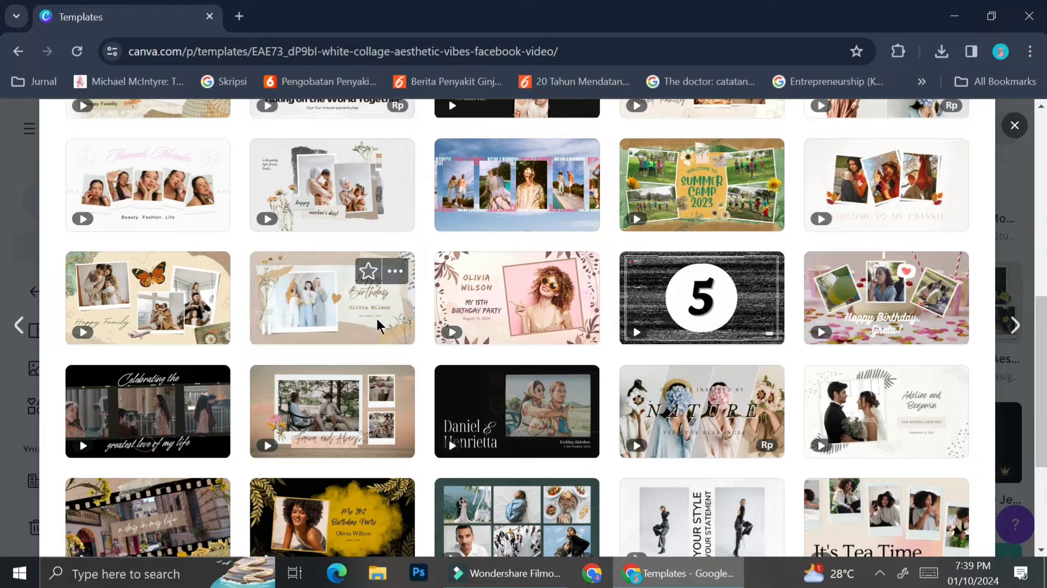
Step: Open the Brown Collage Scrapbook Happy Birthday Video template and start customising a copy
{"action": "left_click", "coordinate": [332, 314]}
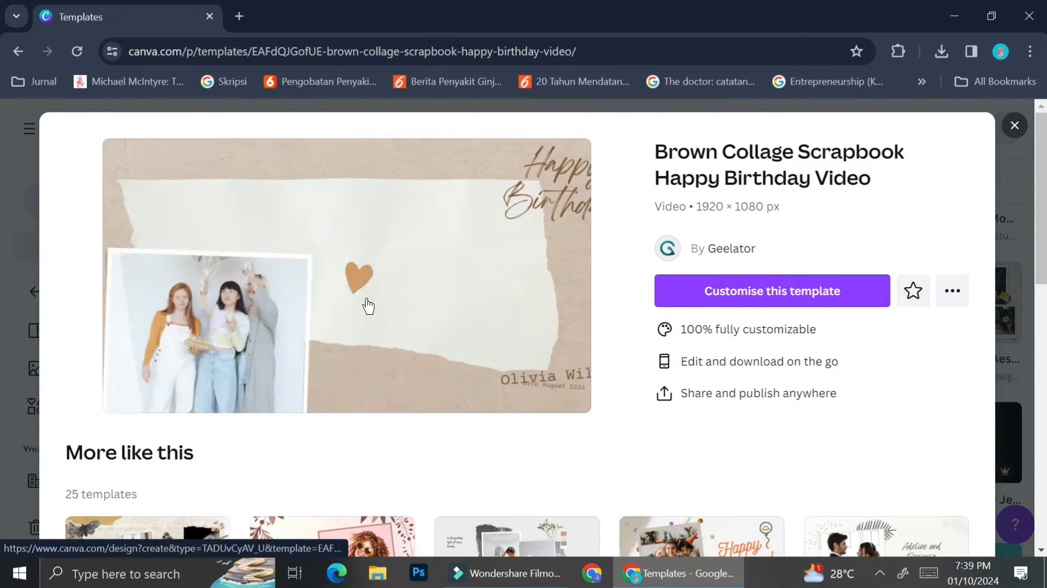
{"action": "left_click", "coordinate": [816, 303]}
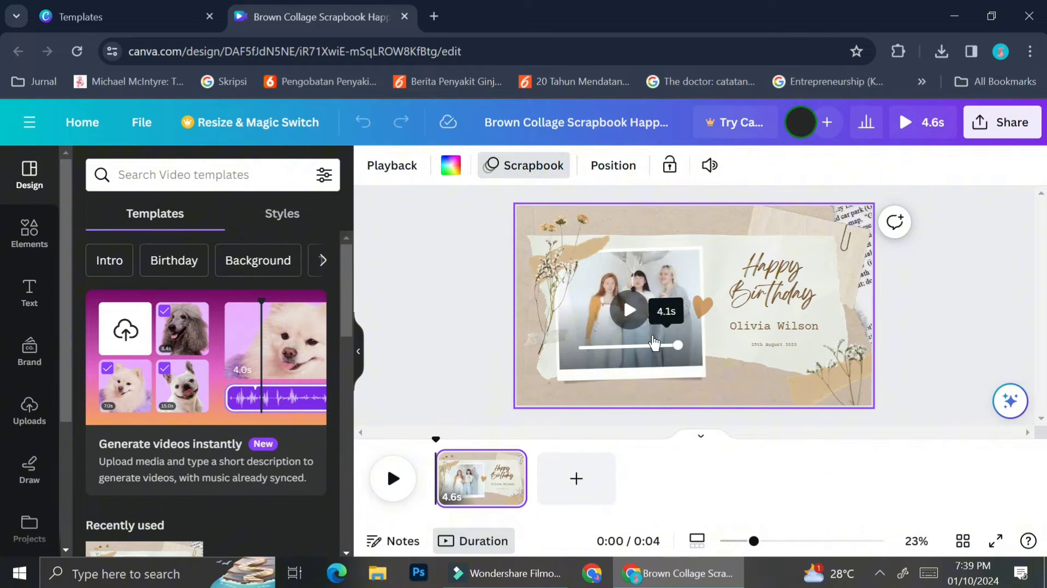
Step: Delete the video from the tilted photo frame, undoing the accidental resize to keep its tilt
{"action": "left_click", "coordinate": [693, 262]}
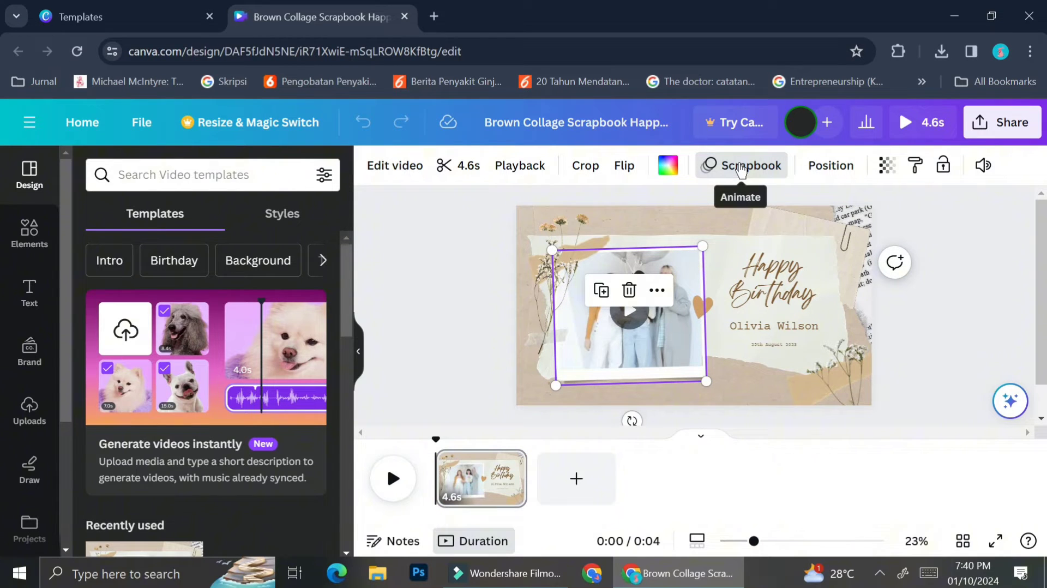
{"action": "left_click", "coordinate": [628, 289]}
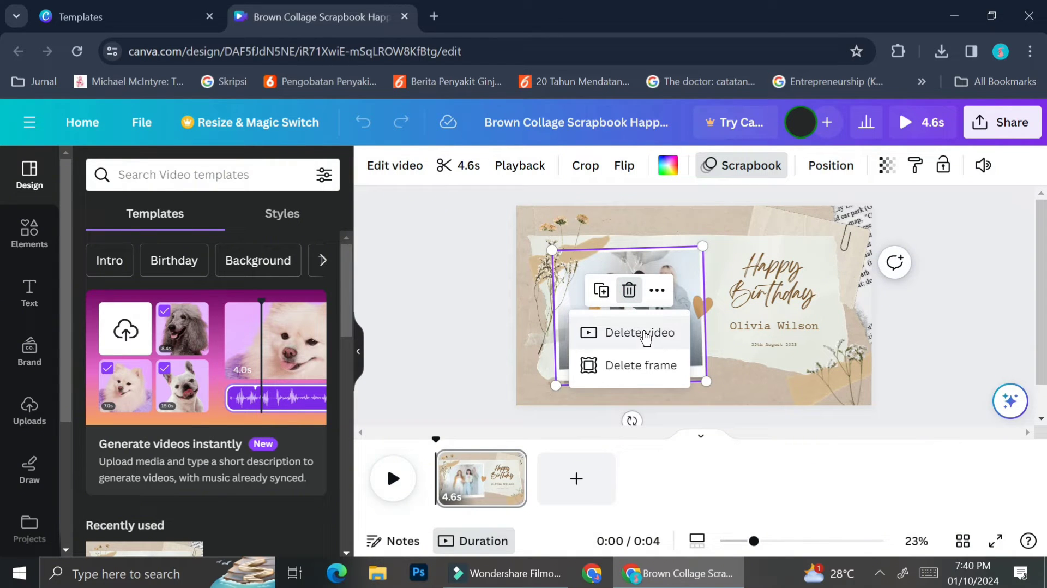
{"action": "left_click", "coordinate": [906, 316]}
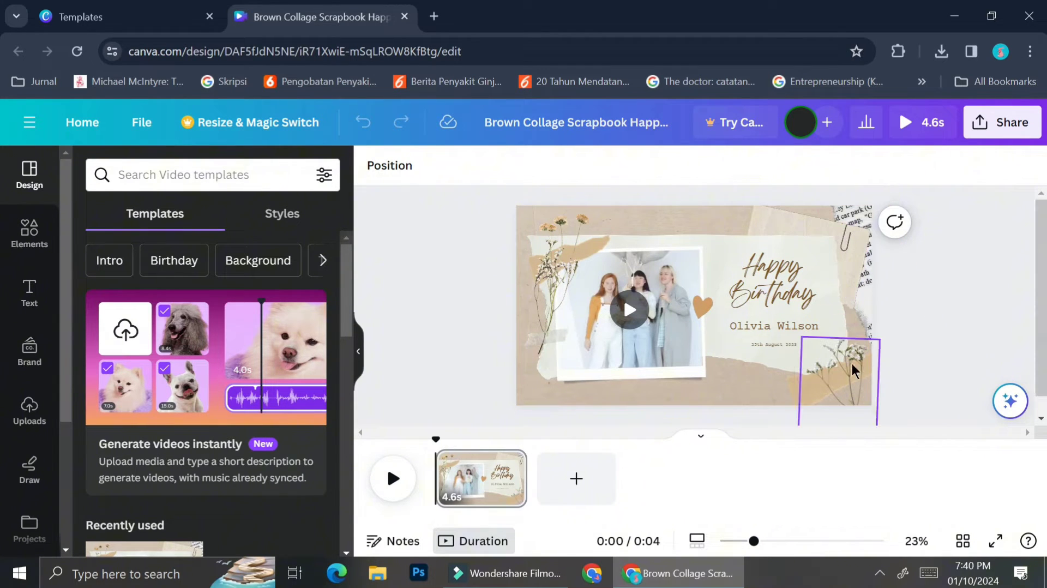
{"action": "left_click", "coordinate": [850, 229]}
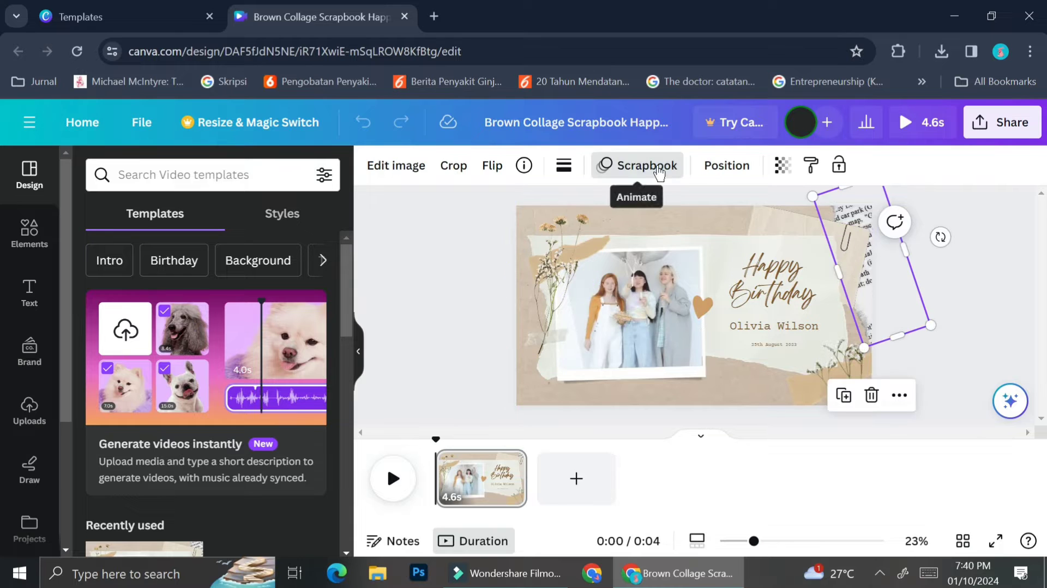
{"action": "left_click", "coordinate": [774, 278]}
{"action": "left_click", "coordinate": [870, 385]}
{"action": "scroll", "coordinate": [681, 382], "scroll_direction": "up", "scroll_amount": 3}
{"action": "left_click", "coordinate": [584, 275]}
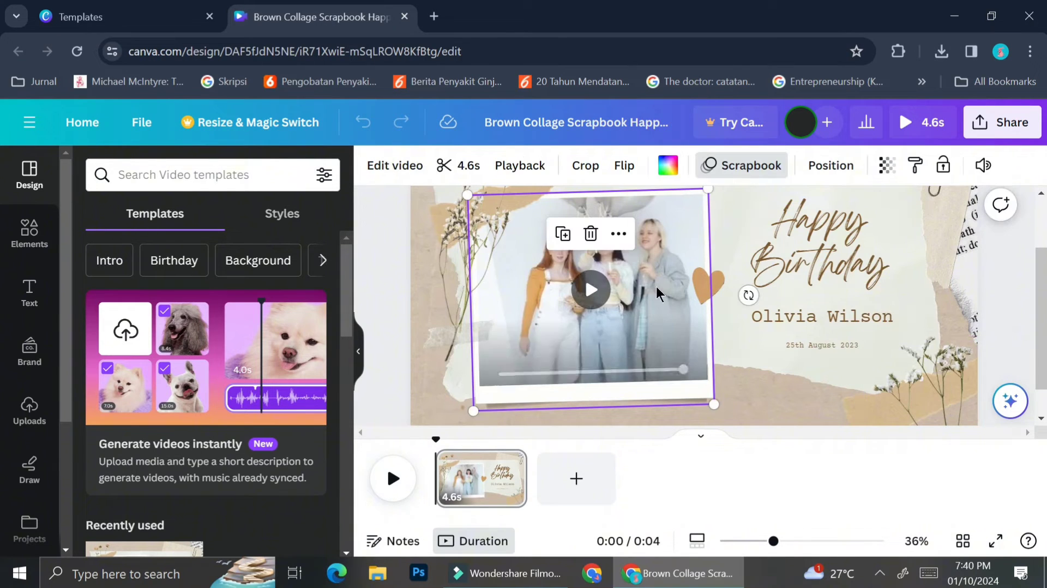
{"action": "key", "text": "Delete"}
{"action": "key", "text": "ctrl+z"}
{"action": "scroll", "coordinate": [632, 313], "scroll_direction": "up", "scroll_amount": 2}
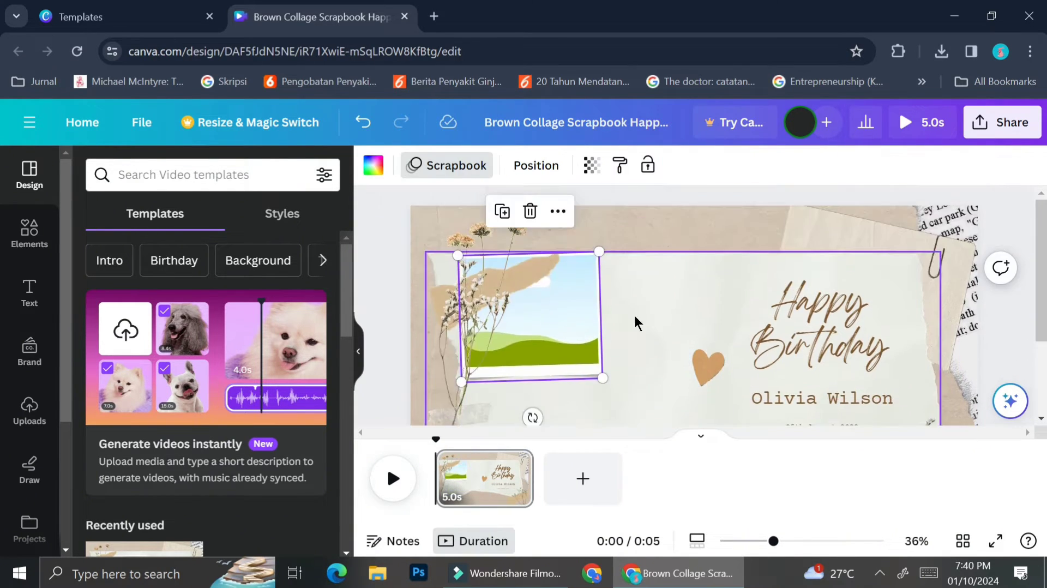
Step: Drop the uploaded pearl bracelet photo from Uploads into the tilted photo frame
{"action": "left_click", "coordinate": [45, 423]}
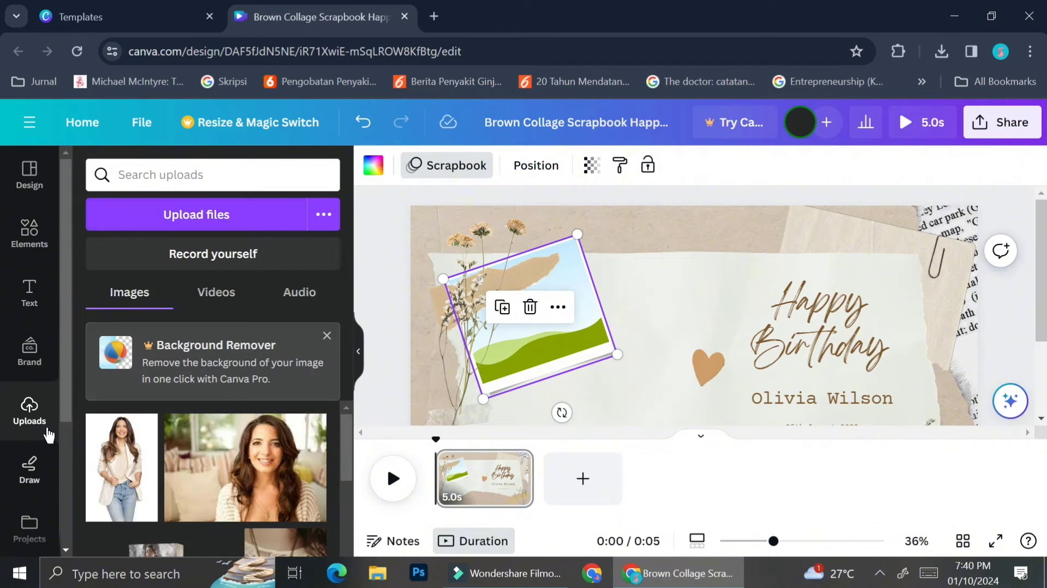
{"action": "scroll", "coordinate": [260, 441], "scroll_direction": "down", "scroll_amount": 5}
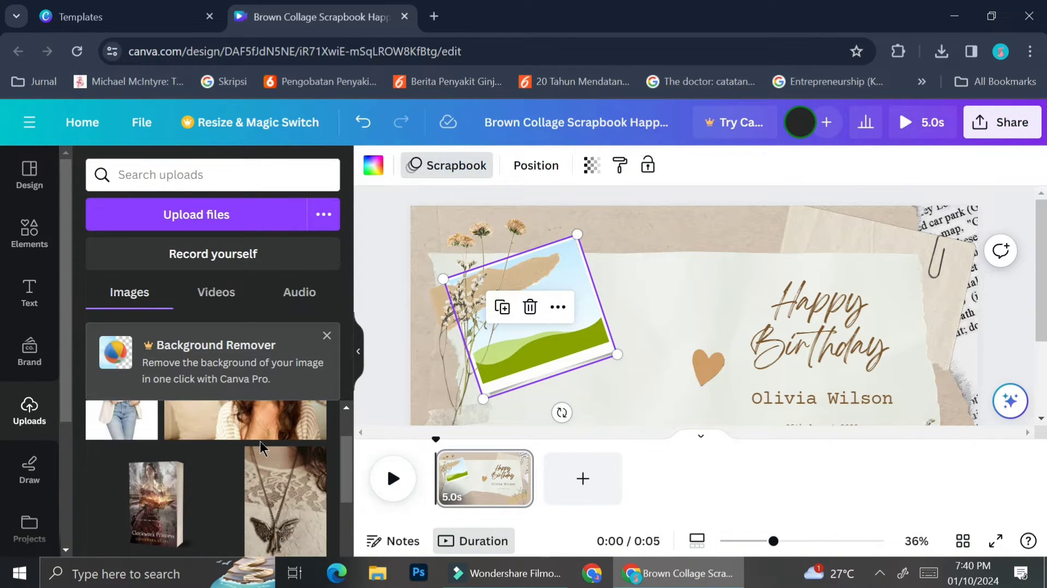
{"action": "scroll", "coordinate": [275, 464], "scroll_direction": "down", "scroll_amount": 5}
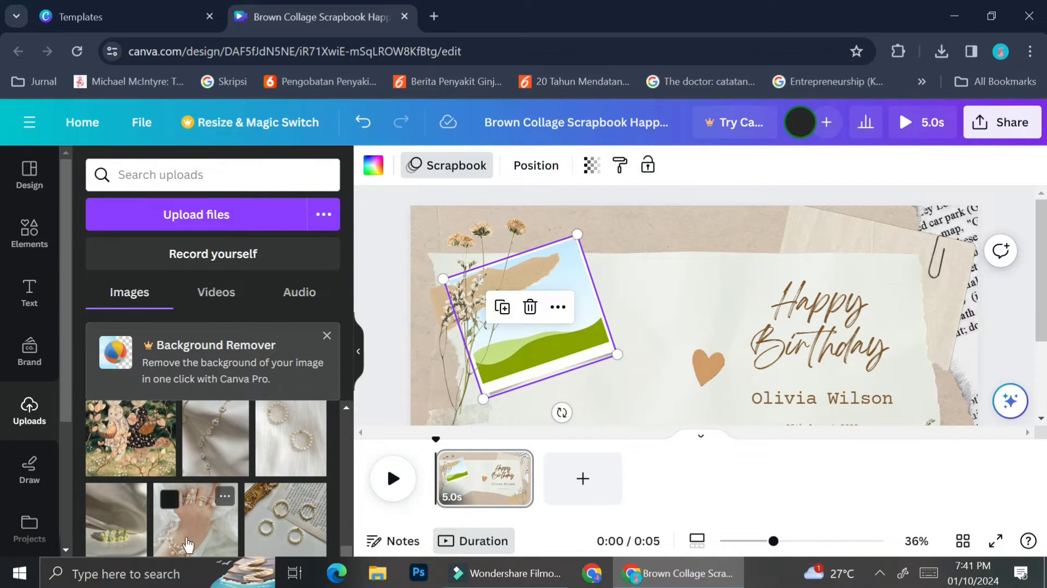
{"action": "left_click_drag", "start_coordinate": [208, 458], "coordinate": [469, 380]}
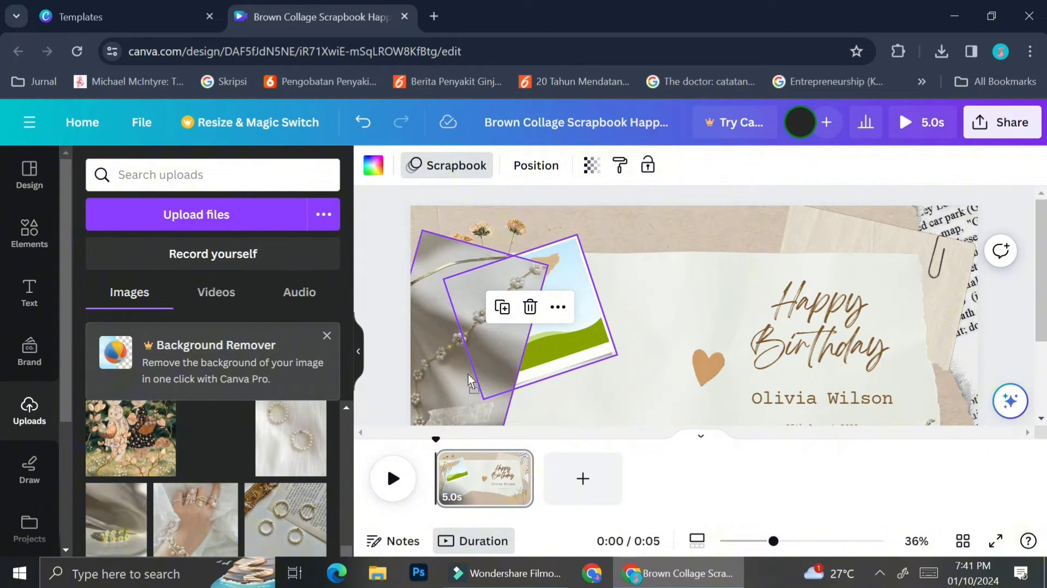
{"action": "mouse_move", "coordinate": [525, 349]}
{"action": "left_mouse_down"}
{"action": "mouse_move", "coordinate": [527, 338]}
{"action": "mouse_move", "coordinate": [542, 345]}
{"action": "left_mouse_up"}
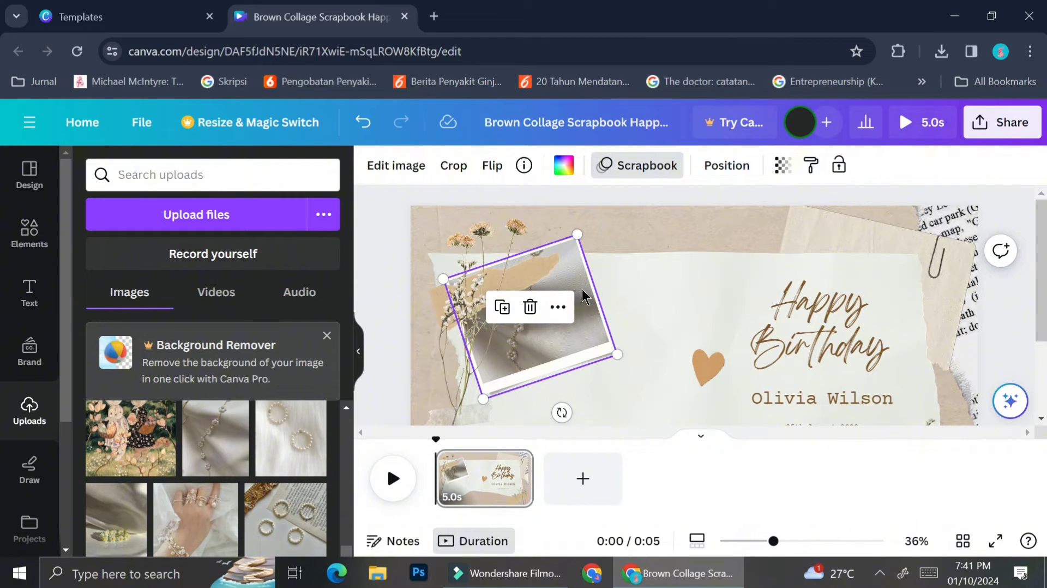
Step: Rotate the pearl photo inside its frame to about 115° so it runs diagonally
{"action": "double_click", "coordinate": [552, 353]}
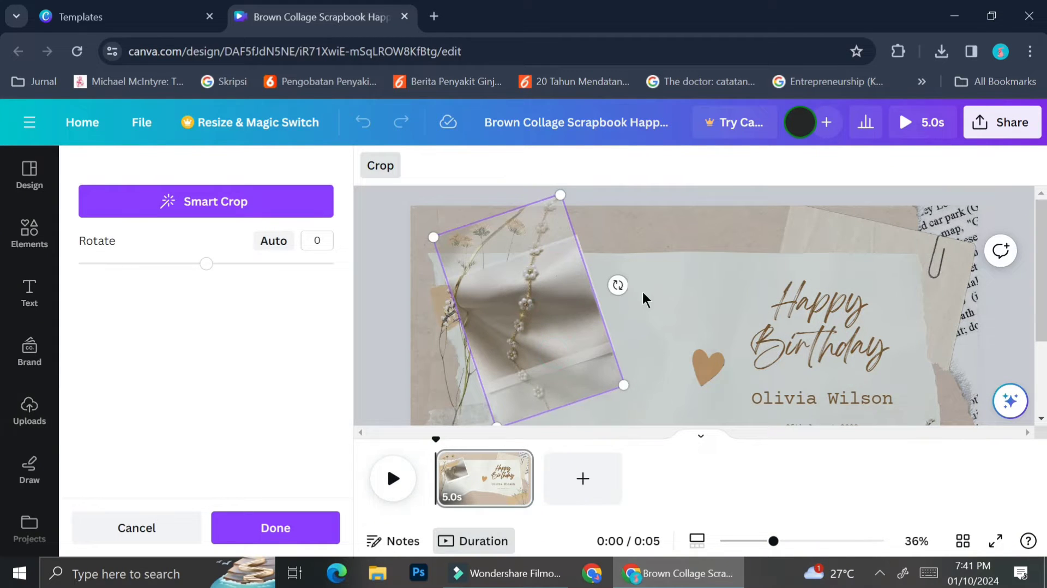
{"action": "left_click_drag", "start_coordinate": [620, 283], "coordinate": [602, 320]}
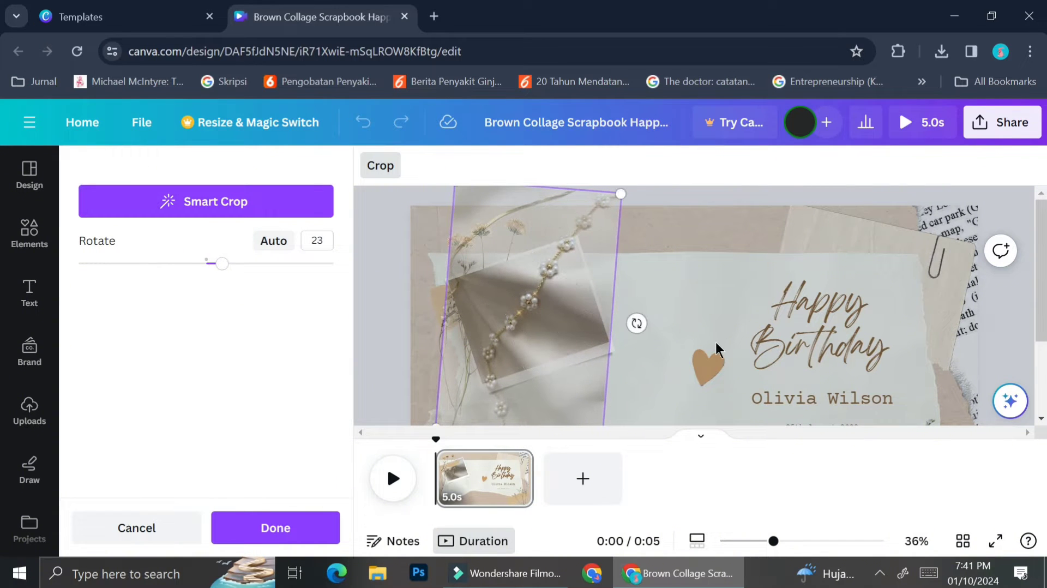
{"action": "left_click", "coordinate": [689, 297]}
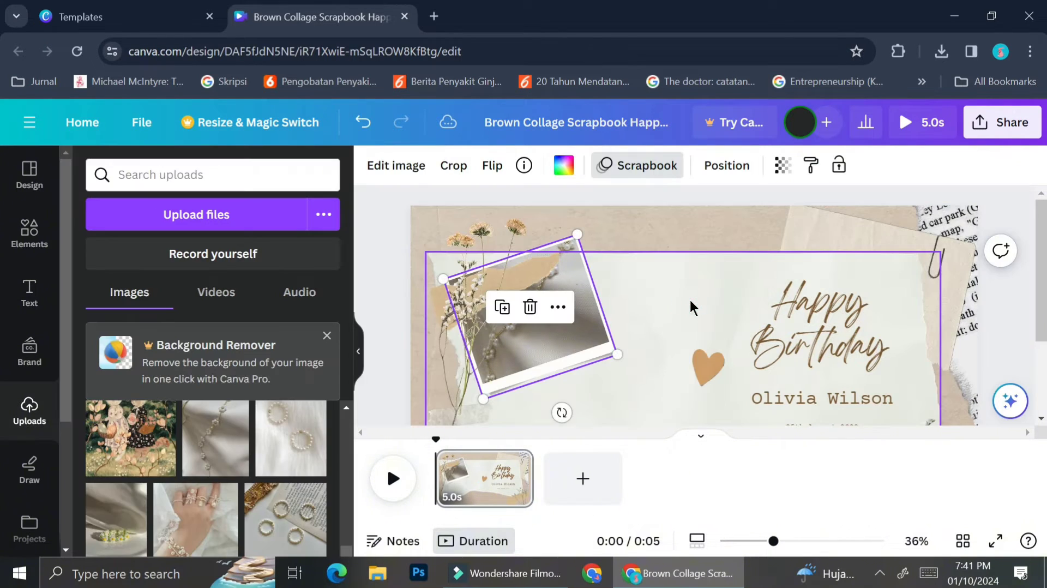
{"action": "double_click", "coordinate": [528, 351]}
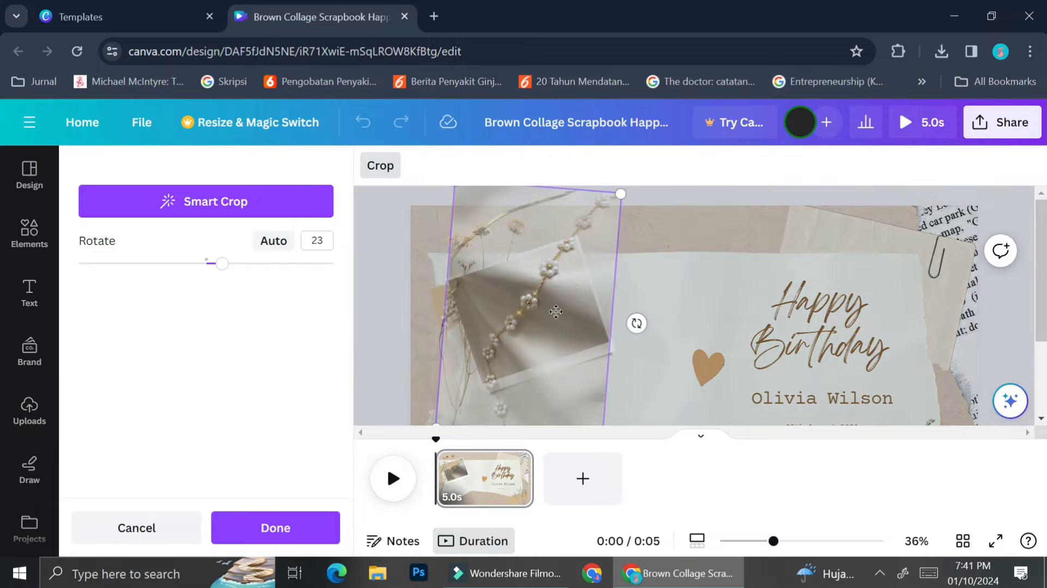
{"action": "left_click_drag", "start_coordinate": [614, 360], "coordinate": [516, 364]}
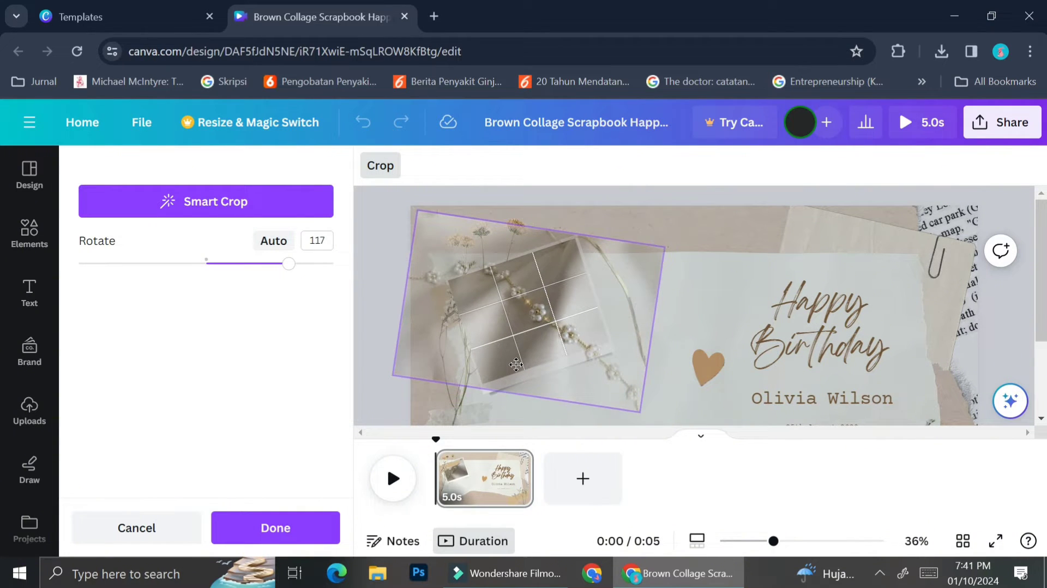
{"action": "left_click", "coordinate": [691, 316]}
Step: Tilt the flower sprig to about 120° and shrink the tilted photo frame
{"action": "left_click", "coordinate": [474, 294]}
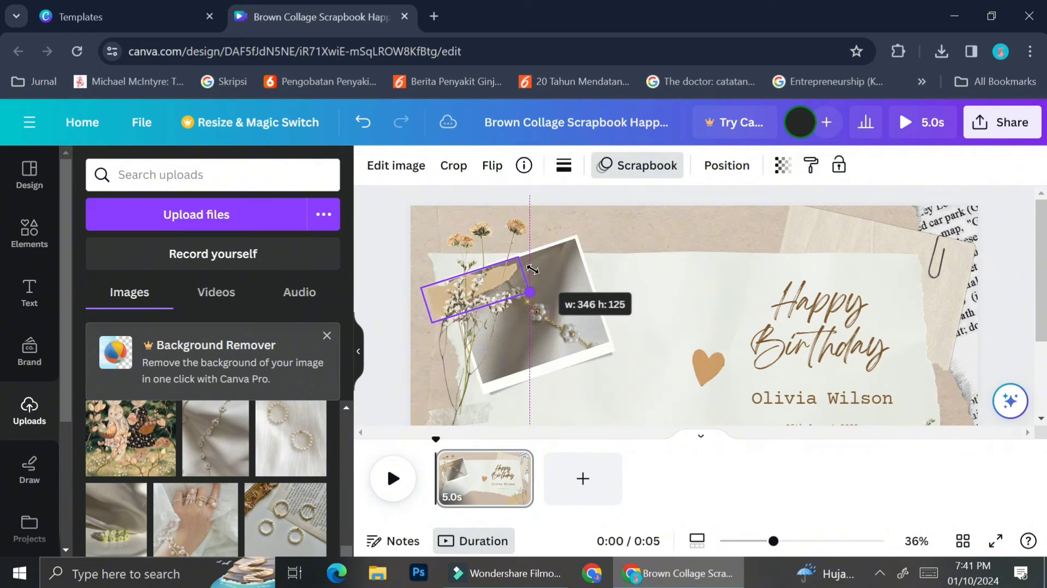
{"action": "left_click_drag", "start_coordinate": [473, 333], "coordinate": [429, 377]}
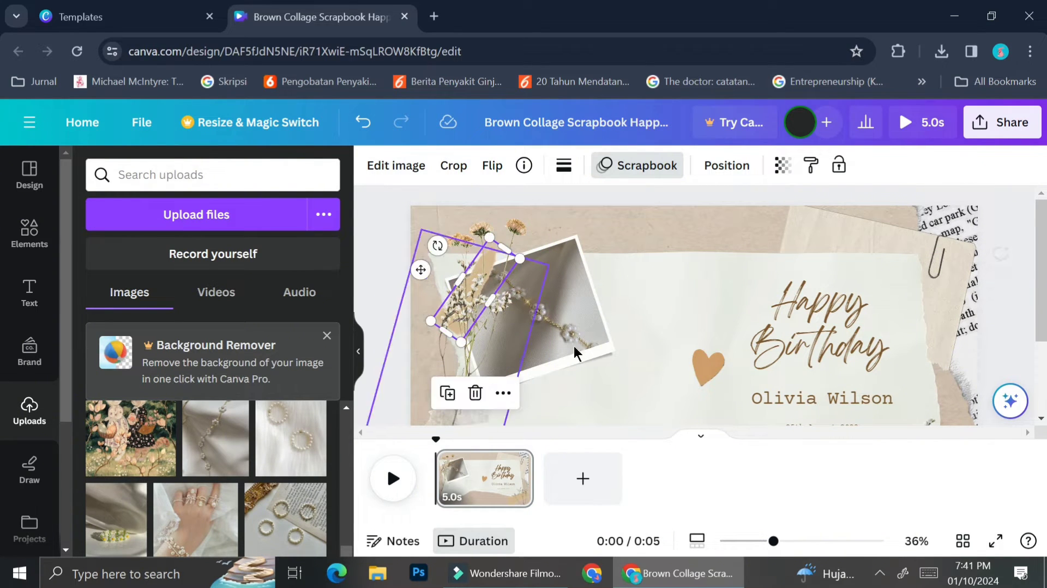
{"action": "left_click", "coordinate": [643, 274]}
{"action": "scroll", "coordinate": [639, 361], "scroll_direction": "down", "scroll_amount": 2}
{"action": "scroll", "coordinate": [636, 345], "scroll_direction": "up", "scroll_amount": 2}
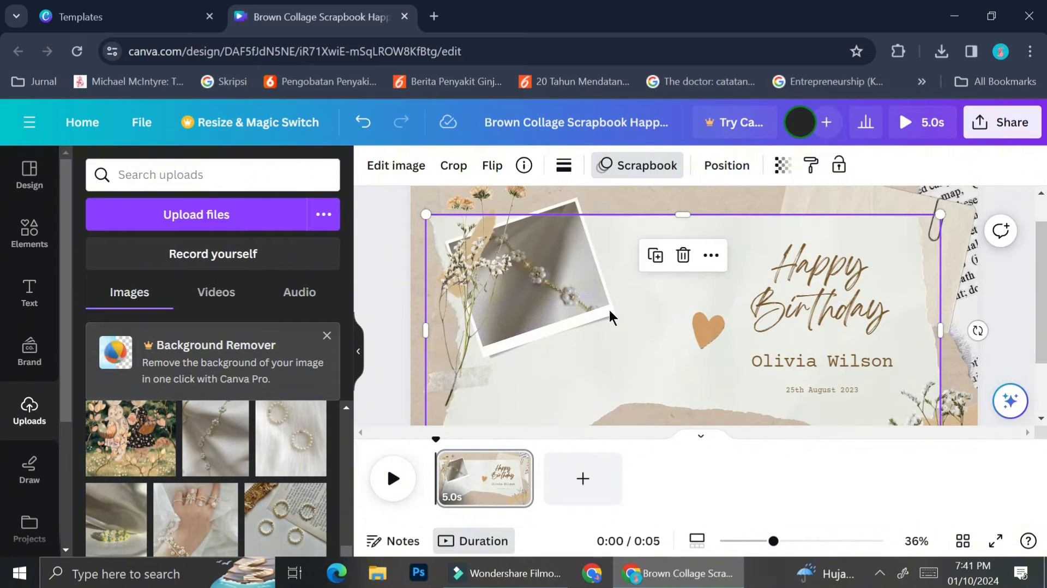
{"action": "left_click", "coordinate": [597, 278]}
{"action": "left_click_drag", "start_coordinate": [615, 316], "coordinate": [589, 305]}
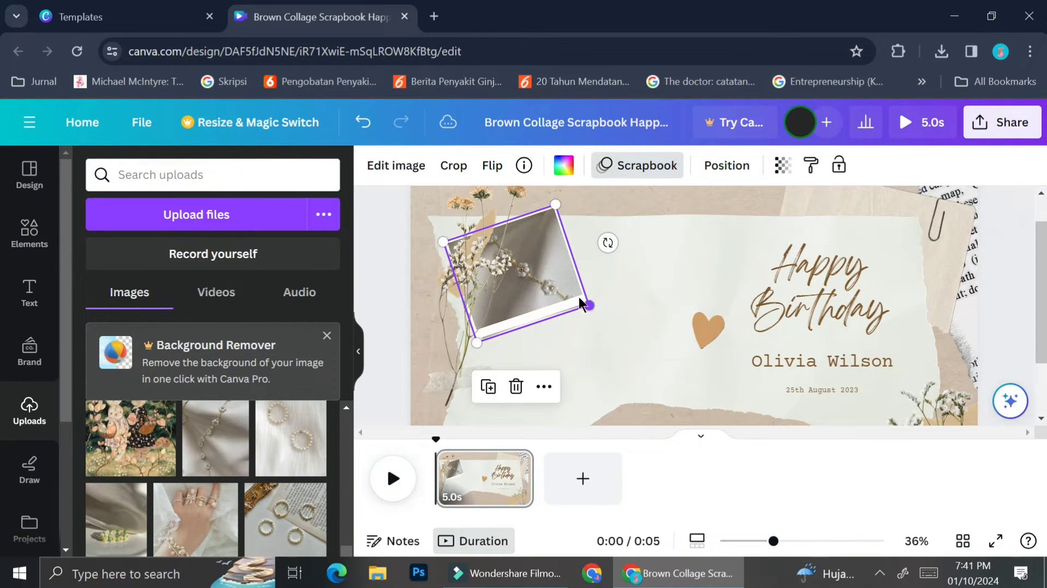
Step: Duplicate the frame below the original, tilt it clockwise, and fill it with the pearl rings photo
{"action": "left_click", "coordinate": [489, 385]}
{"action": "left_click_drag", "start_coordinate": [567, 314], "coordinate": [575, 389]}
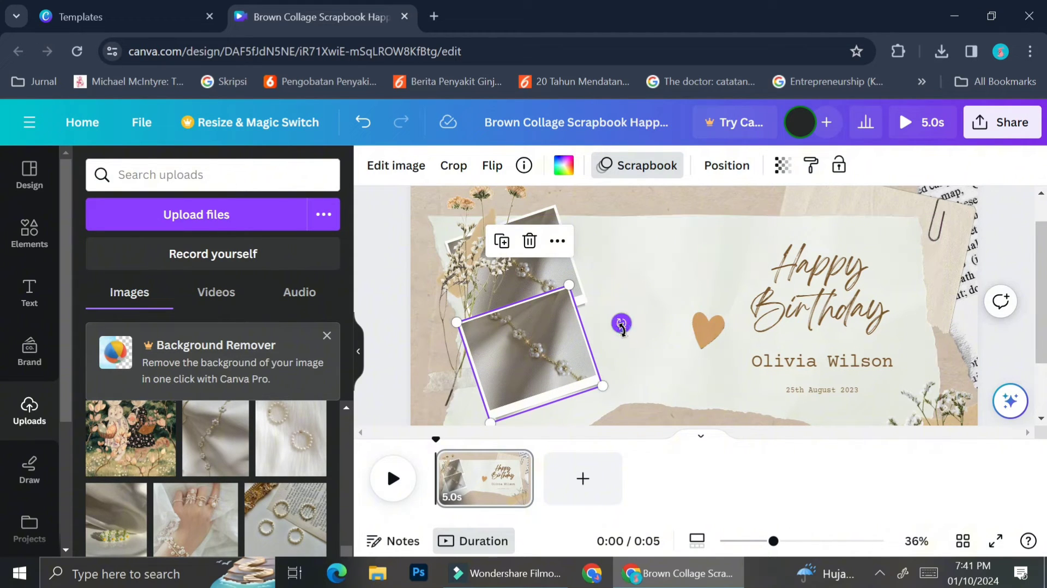
{"action": "left_click_drag", "start_coordinate": [621, 322], "coordinate": [674, 343]}
{"action": "scroll", "coordinate": [656, 289], "scroll_direction": "down", "scroll_amount": 3}
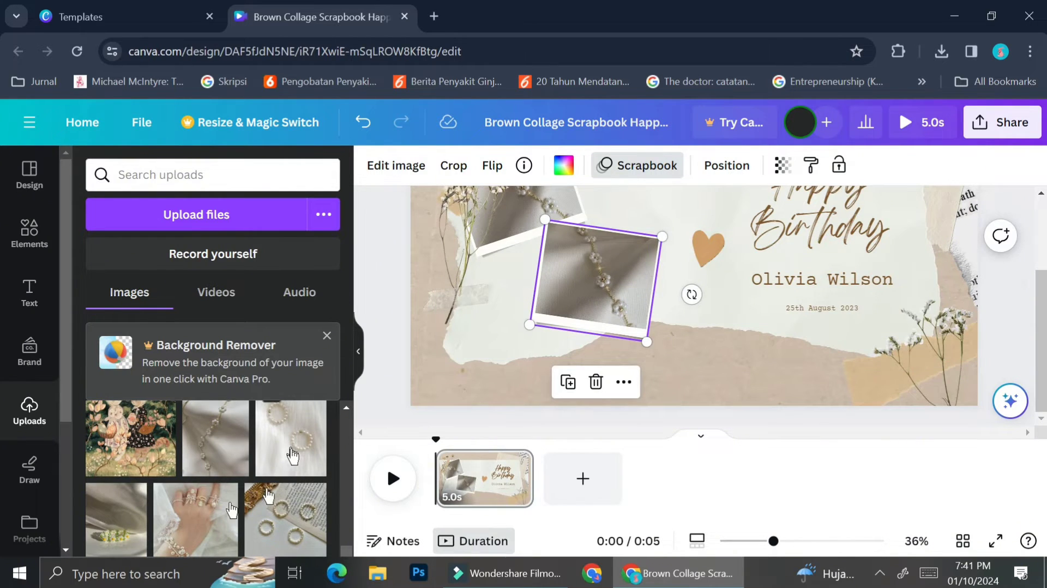
{"action": "left_click_drag", "start_coordinate": [293, 453], "coordinate": [643, 312]}
{"action": "scroll", "coordinate": [643, 310], "scroll_direction": "up", "scroll_amount": 1}
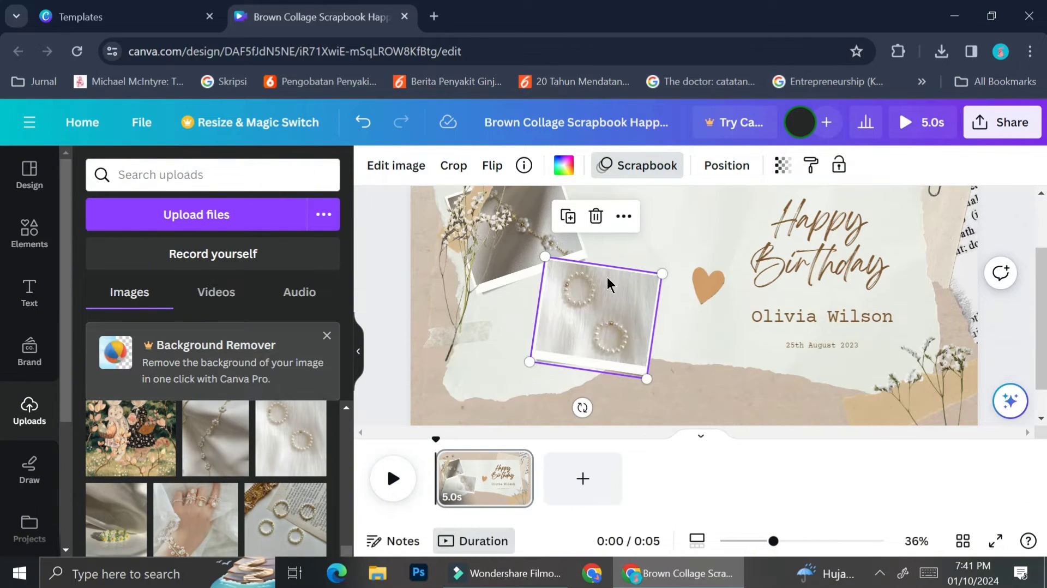
Step: Add another tilted frame copy lower left holding the green flower-ring photo
{"action": "left_click", "coordinate": [567, 215]}
{"action": "left_click_drag", "start_coordinate": [652, 397], "coordinate": [439, 343]}
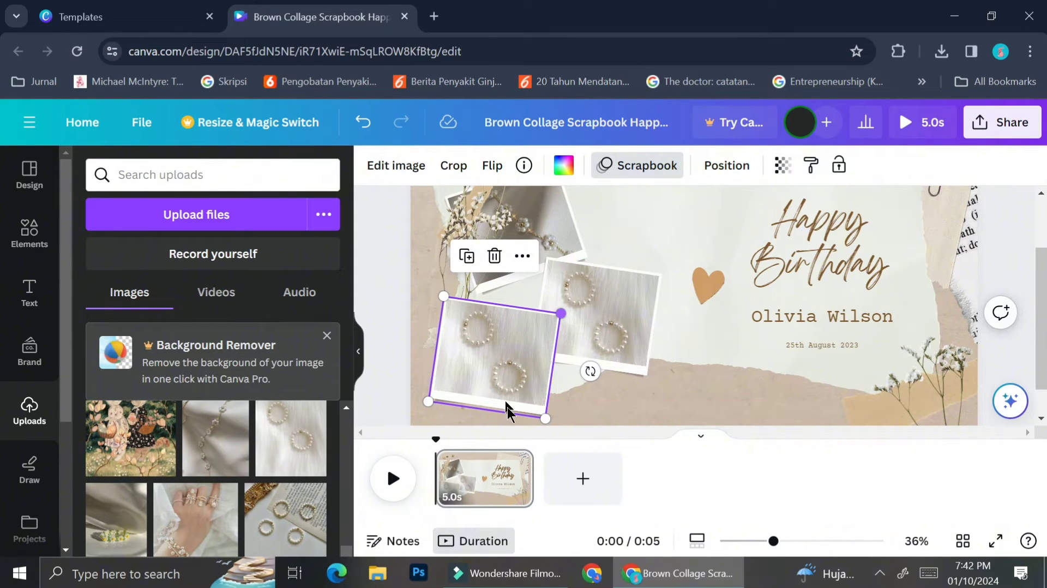
{"action": "left_click_drag", "start_coordinate": [590, 370], "coordinate": [567, 351]}
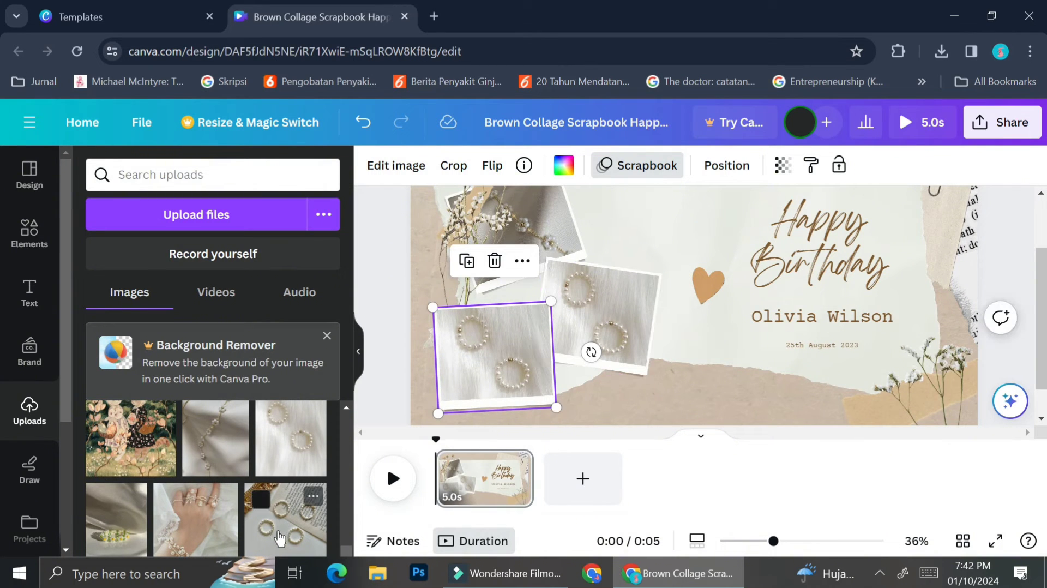
{"action": "left_click_drag", "start_coordinate": [279, 516], "coordinate": [256, 499]}
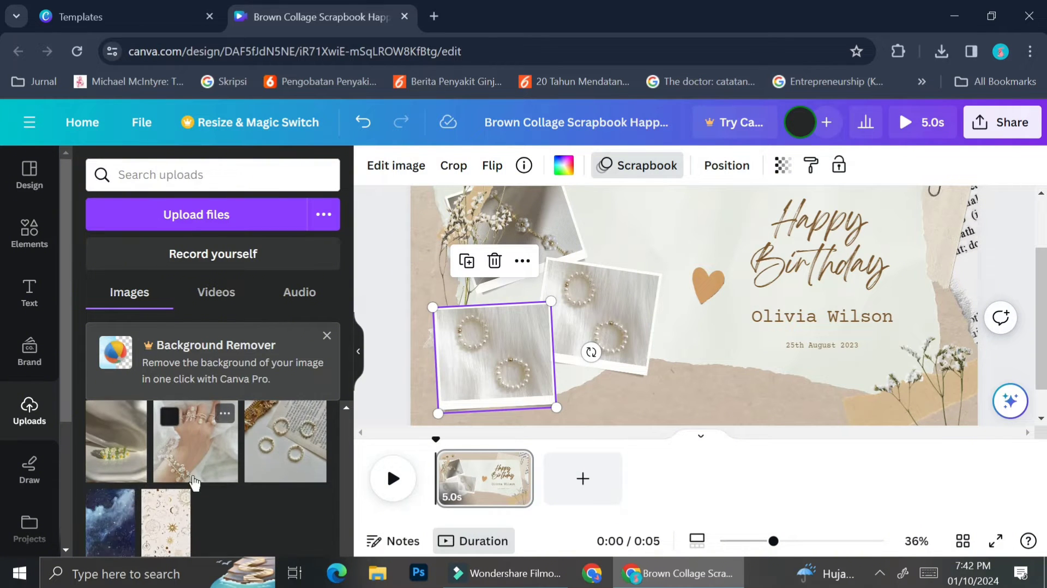
{"action": "left_click_drag", "start_coordinate": [130, 535], "coordinate": [480, 384]}
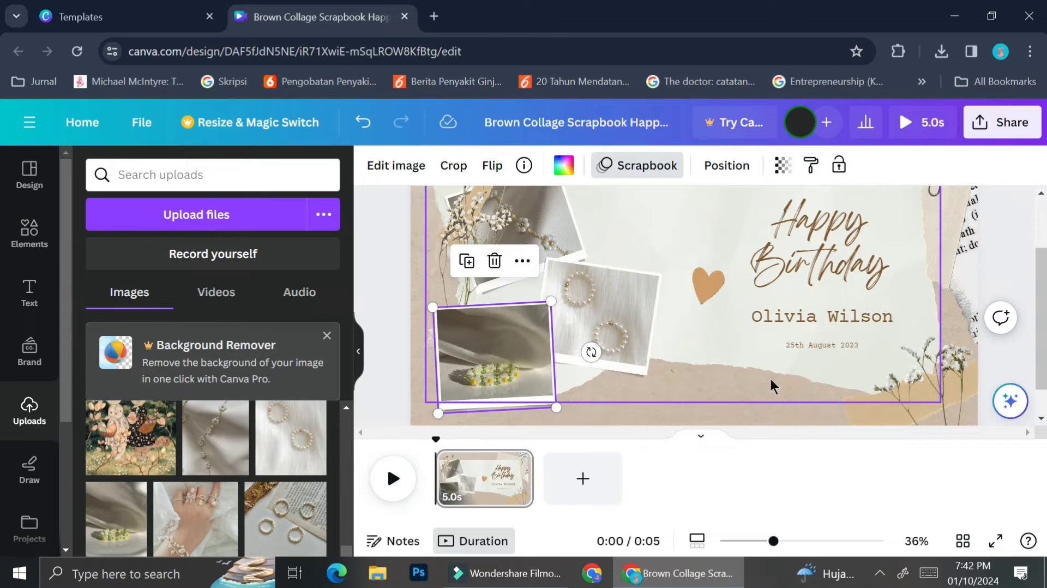
{"action": "left_click_drag", "start_coordinate": [631, 299], "coordinate": [627, 293]}
Step: Replace the Happy Birthday title with 'Super' and 'Sale!!!' on two lines
{"action": "scroll", "coordinate": [774, 344], "scroll_direction": "up", "scroll_amount": 2}
{"action": "left_click", "coordinate": [819, 325]}
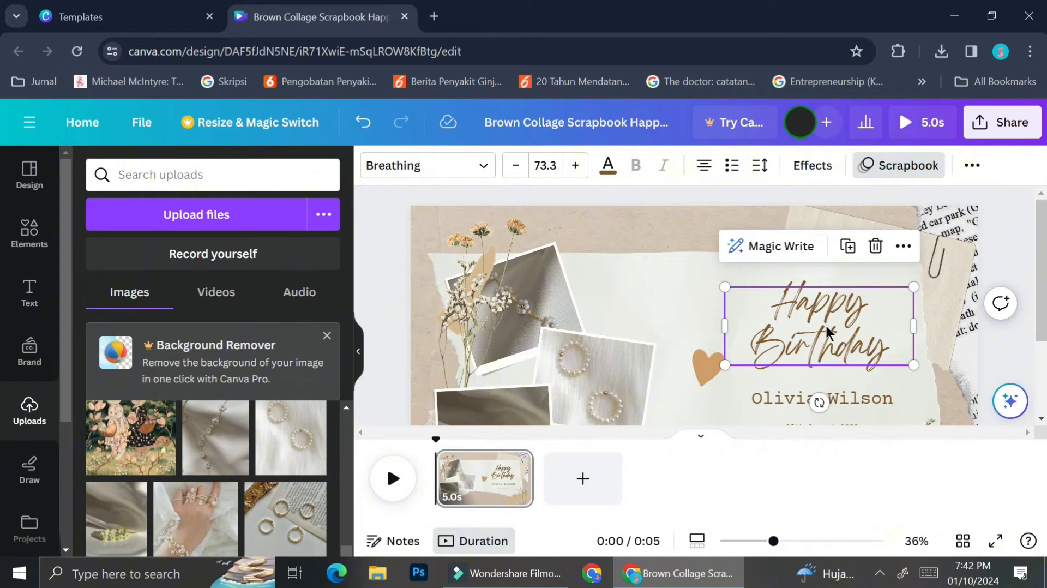
{"action": "double_click", "coordinate": [825, 325]}
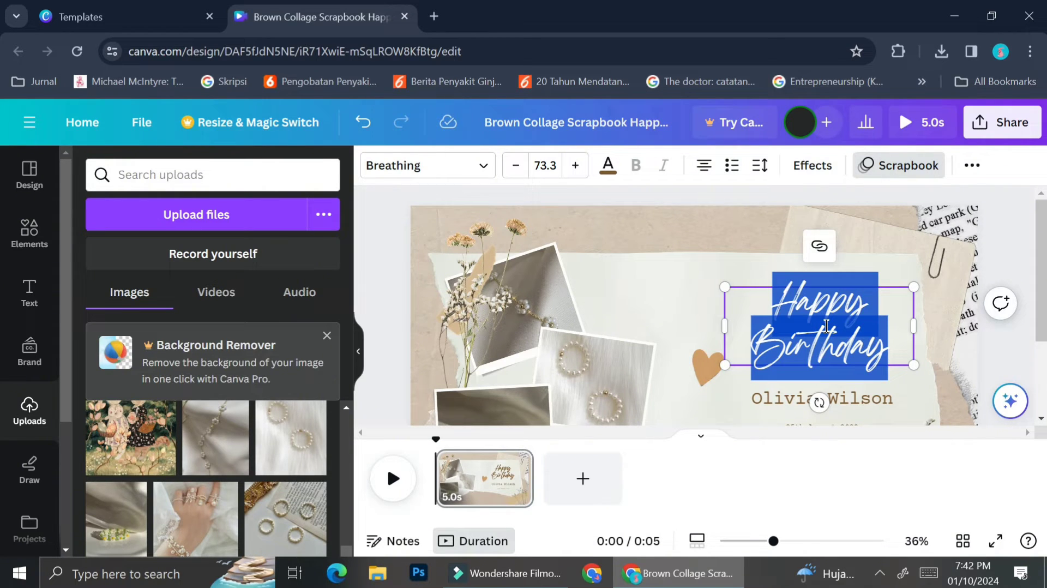
{"action": "type", "text": "F"}
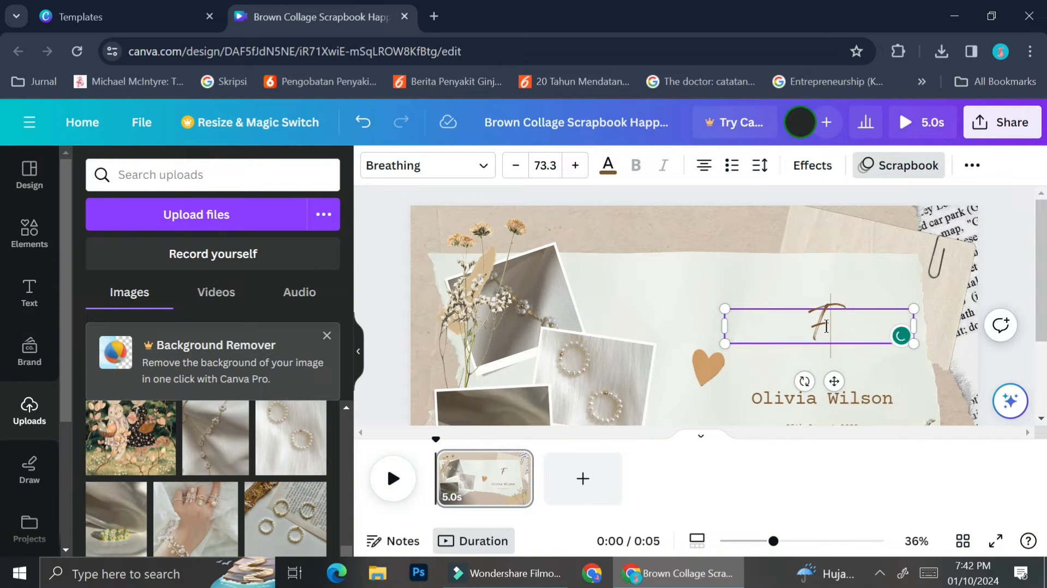
{"action": "type", "text": "Super"}
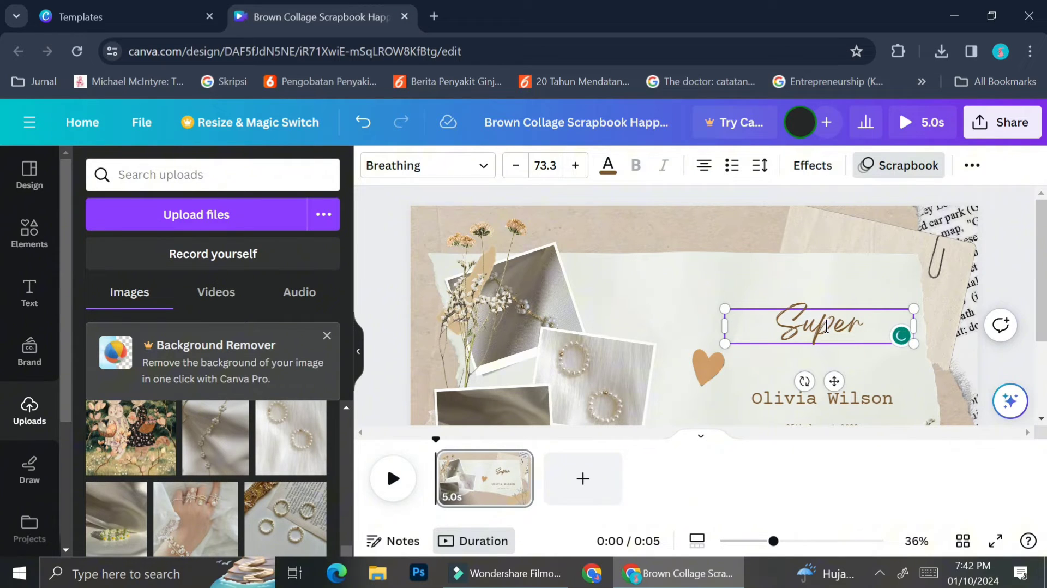
{"action": "key", "text": "Return"}
{"action": "type", "text": "Sale"}
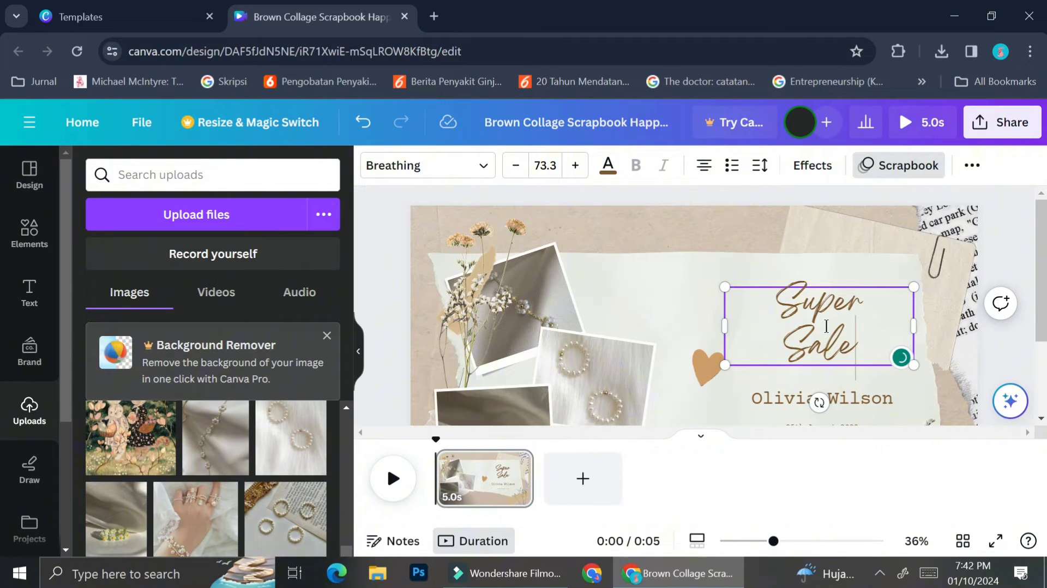
{"action": "type", "text": "!!!"}
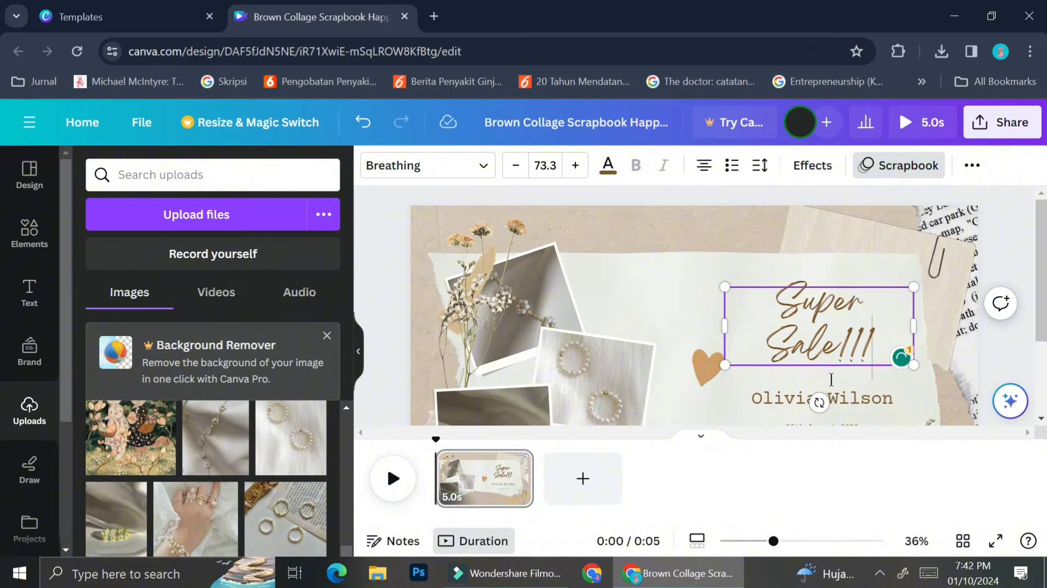
Step: Change the name line to 'Another type Jewelry' and shrink it to font size 36.8
{"action": "left_click", "coordinate": [862, 401]}
{"action": "scroll", "coordinate": [859, 402], "scroll_direction": "down", "scroll_amount": 3}
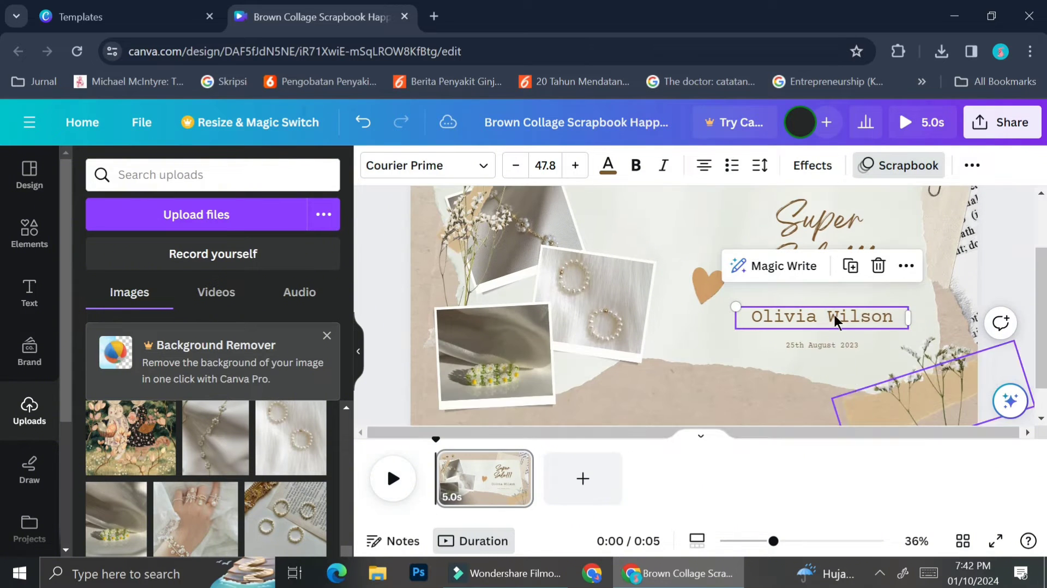
{"action": "left_click", "coordinate": [807, 316]}
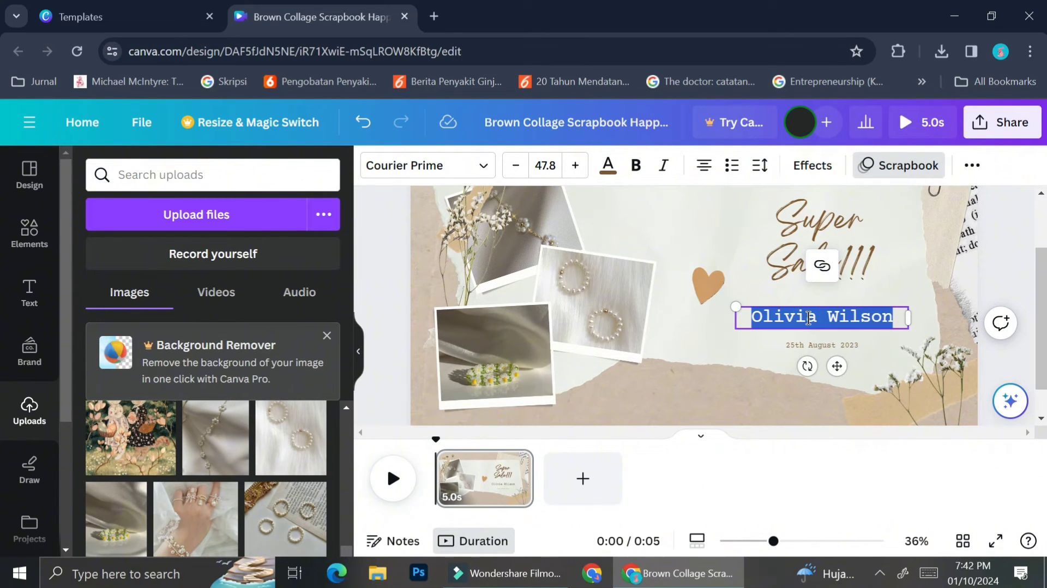
{"action": "type", "text": "Ano"}
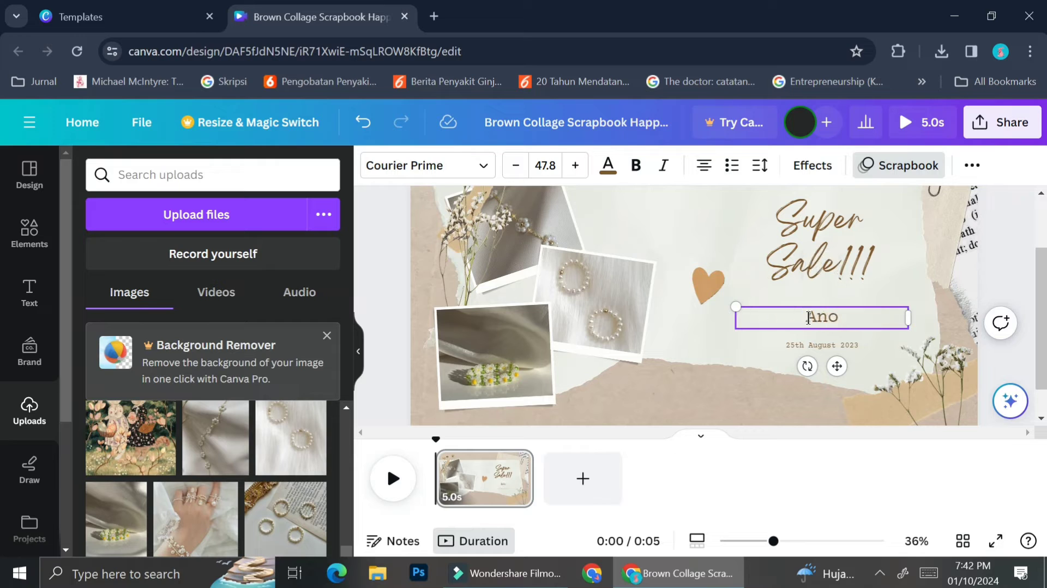
{"action": "type", "text": "ther ty"}
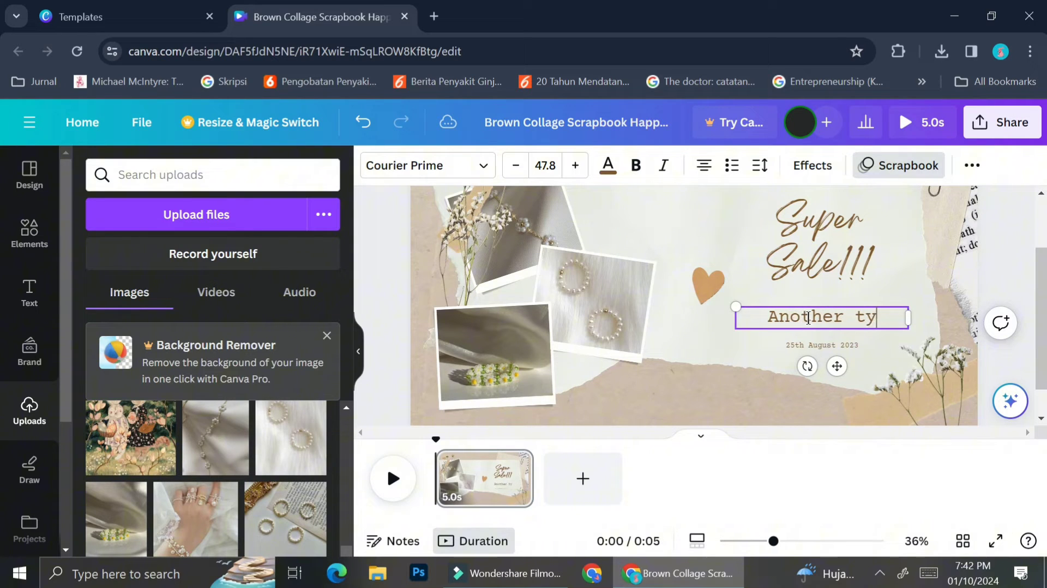
{"action": "type", "text": "pe Jewelry"}
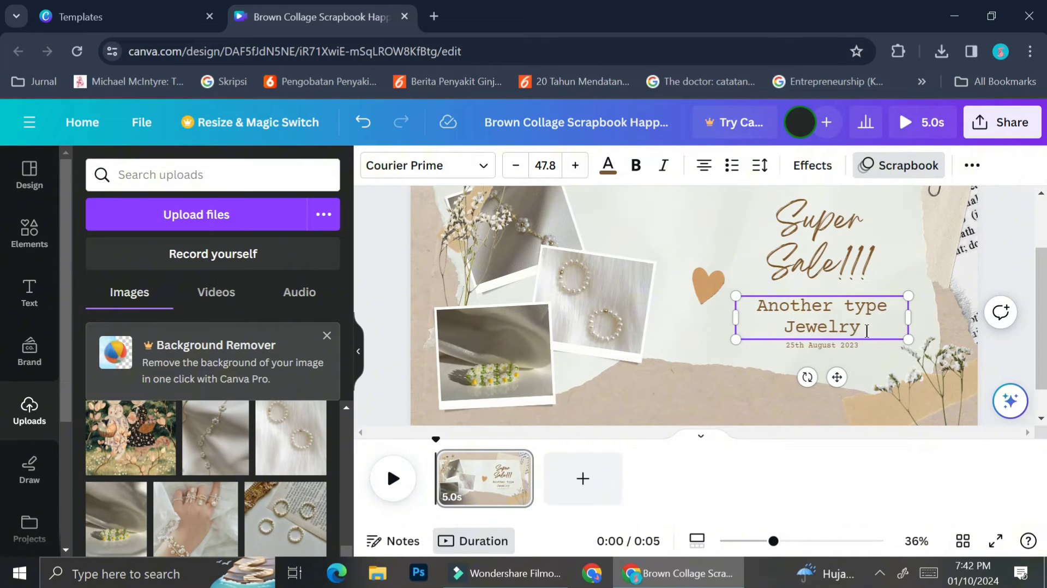
{"action": "key", "text": "ctrl+a"}
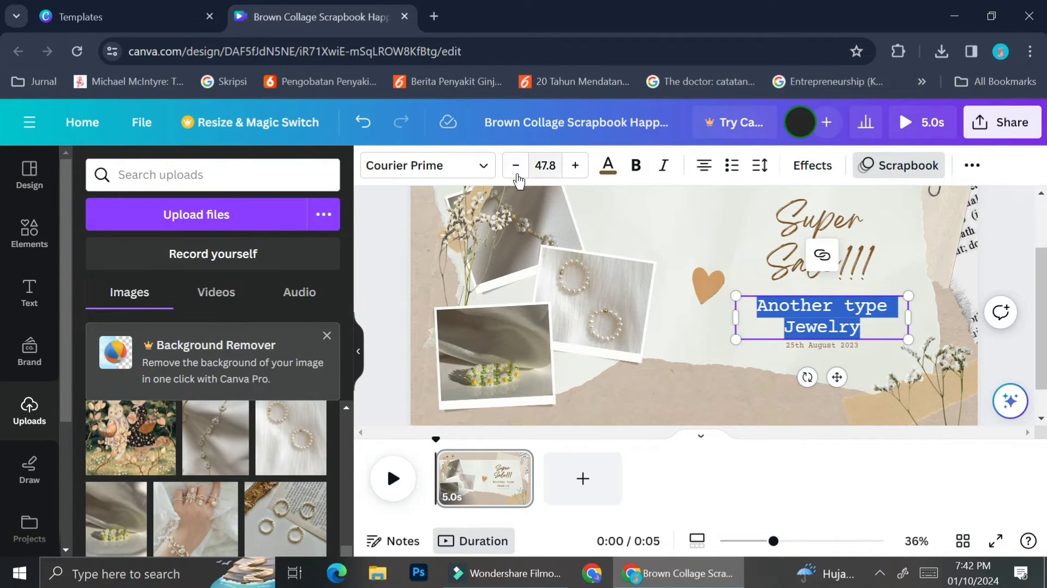
{"action": "left_click", "coordinate": [513, 173]}
{"action": "left_click", "coordinate": [513, 172]}
{"action": "left_click", "coordinate": [512, 172]}
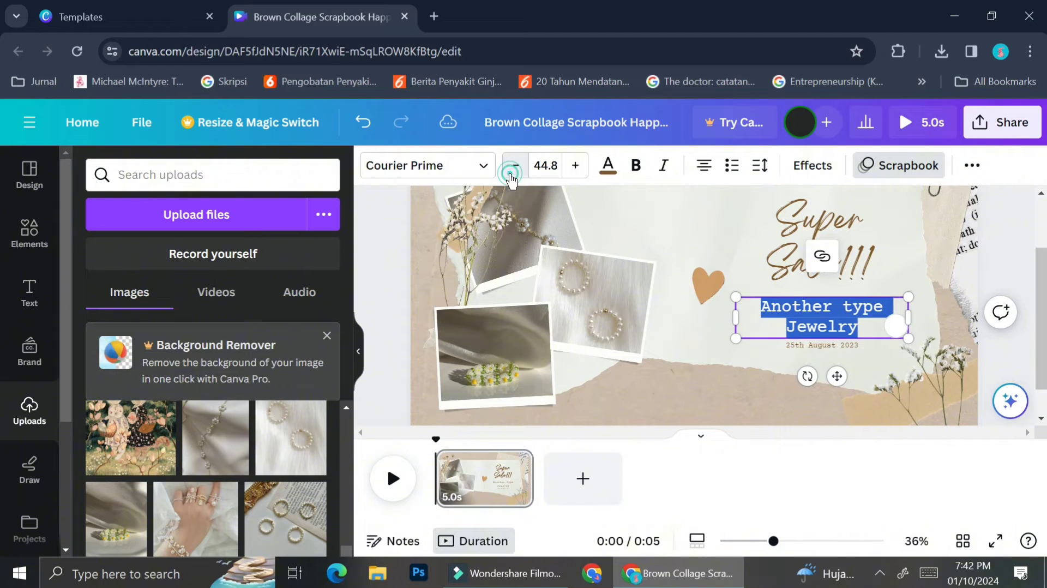
{"action": "left_click", "coordinate": [513, 173]}
{"action": "left_click", "coordinate": [514, 173]}
{"action": "left_click", "coordinate": [514, 173]}
{"action": "left_click", "coordinate": [514, 173]}
{"action": "left_click", "coordinate": [514, 174]}
{"action": "left_click", "coordinate": [514, 174]}
{"action": "left_click", "coordinate": [514, 174]}
{"action": "left_click", "coordinate": [514, 174]}
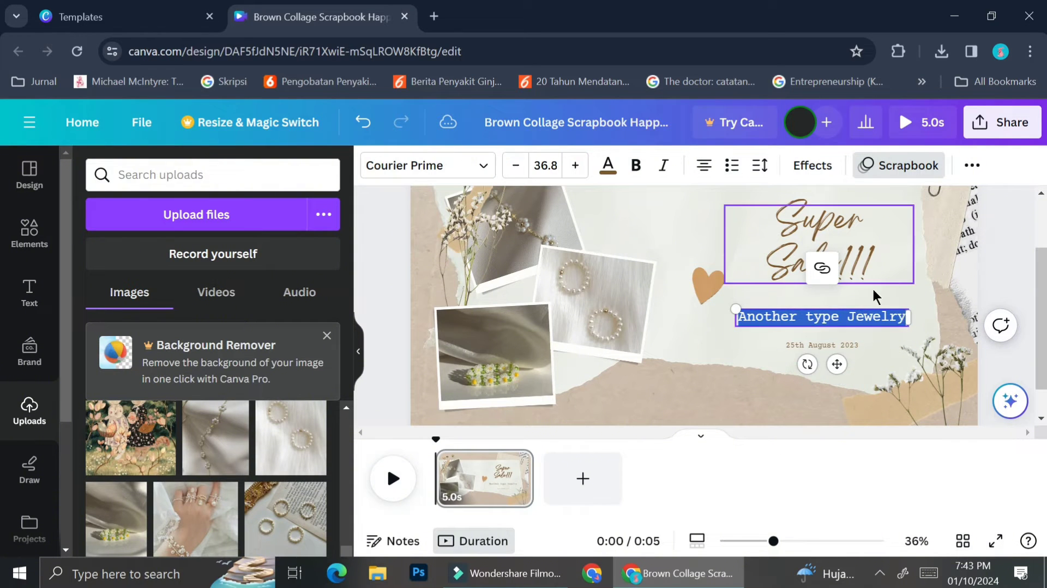
Step: Move the caption above the title and lower the Super Sale!!! title slightly
{"action": "scroll", "coordinate": [886, 341], "scroll_direction": "down", "scroll_amount": 2}
{"action": "scroll", "coordinate": [886, 341], "scroll_direction": "up", "scroll_amount": 2}
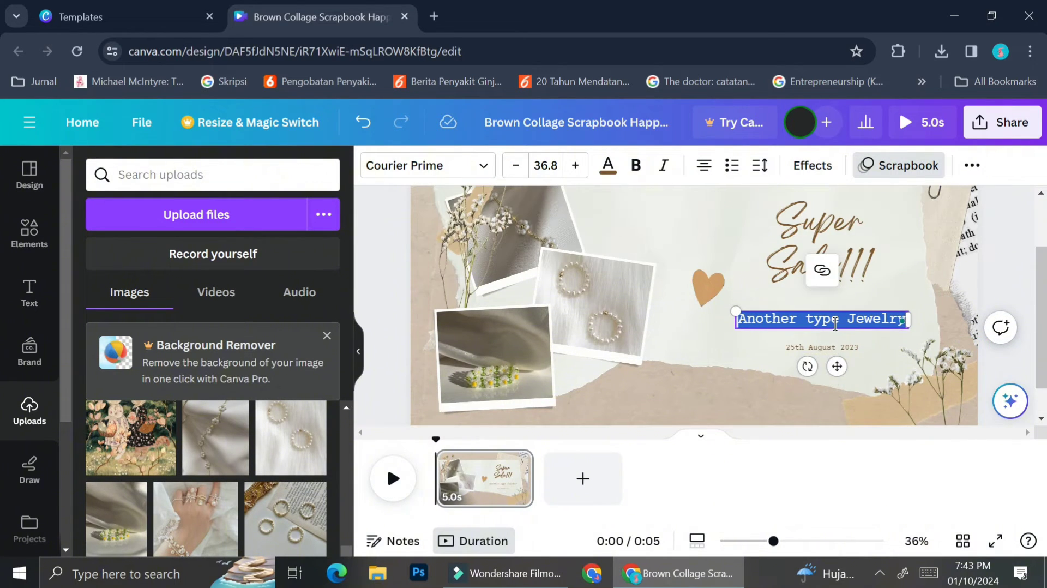
{"action": "left_click_drag", "start_coordinate": [837, 363], "coordinate": [839, 243]}
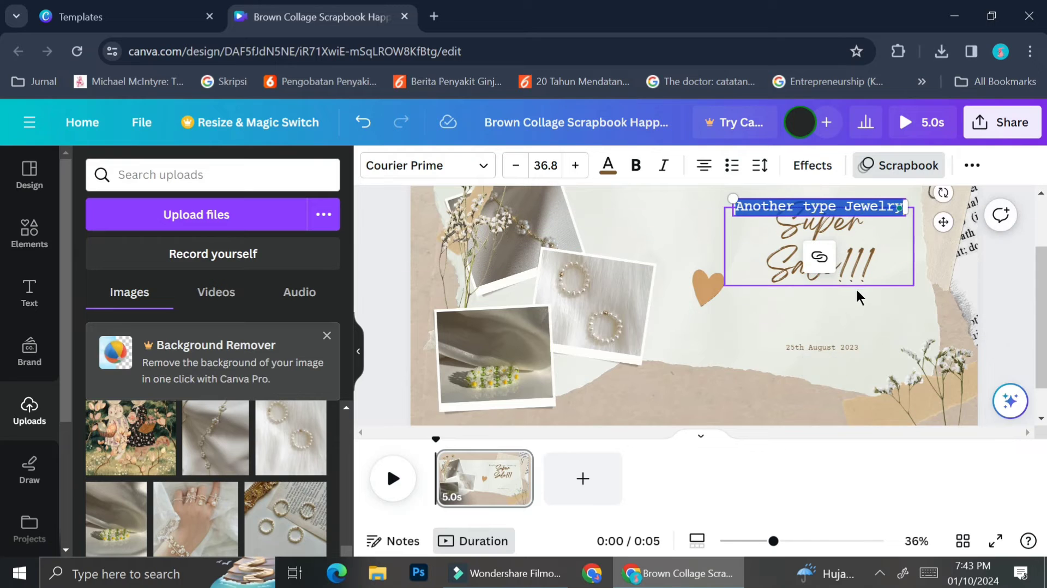
{"action": "scroll", "coordinate": [837, 322], "scroll_direction": "up", "scroll_amount": 2}
{"action": "left_click", "coordinate": [829, 335]}
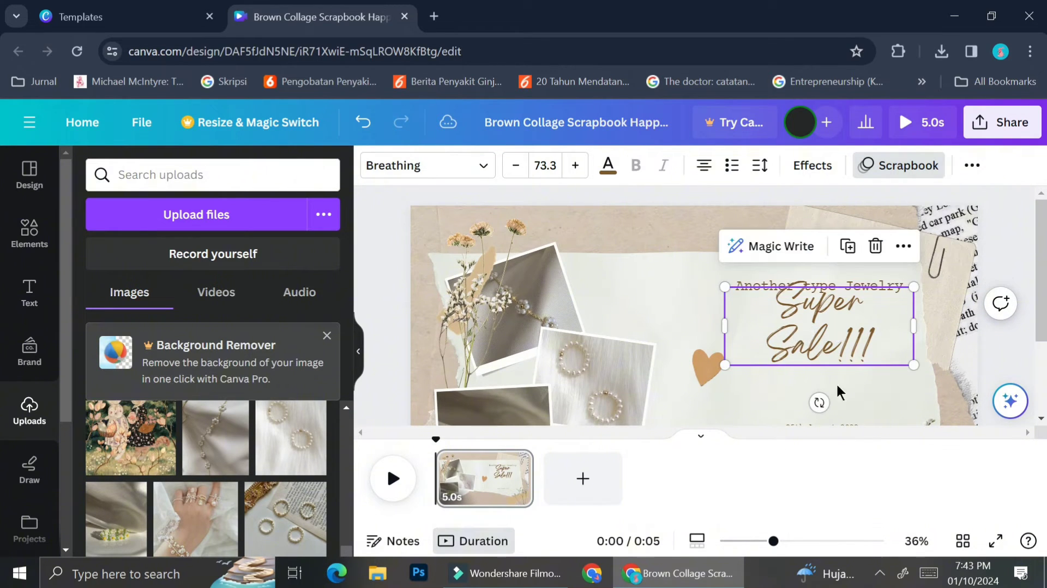
{"action": "left_click_drag", "start_coordinate": [831, 342], "coordinate": [834, 366]}
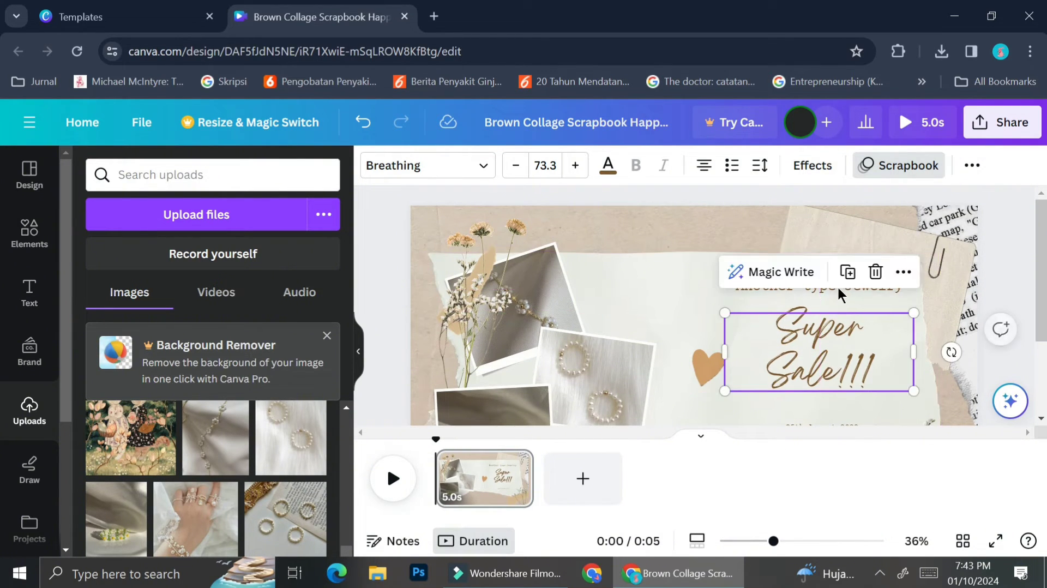
{"action": "left_click_drag", "start_coordinate": [843, 299], "coordinate": [841, 299]}
{"action": "left_click", "coordinate": [859, 360]}
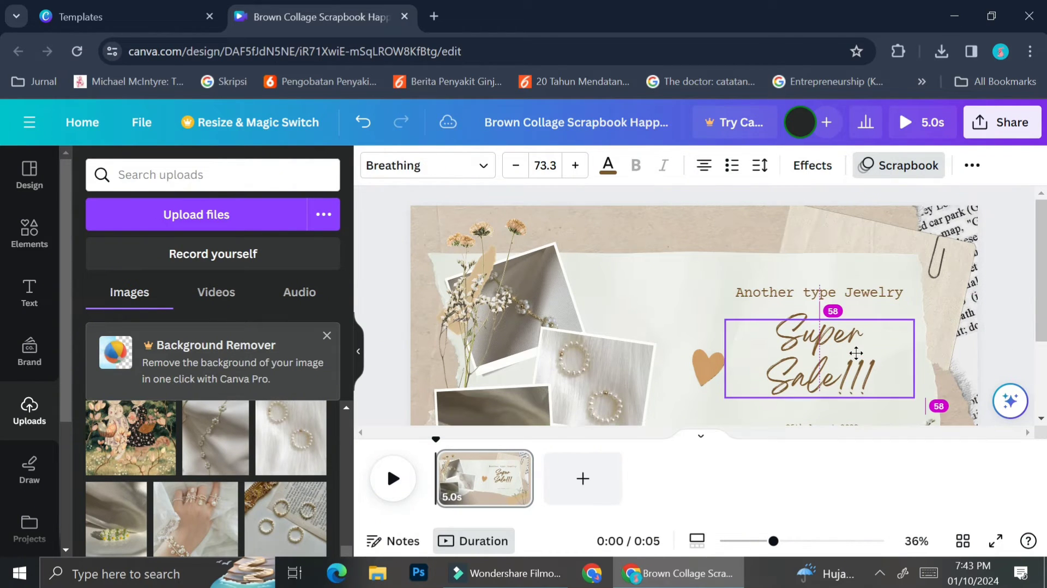
{"action": "scroll", "coordinate": [827, 406], "scroll_direction": "down", "scroll_amount": 3}
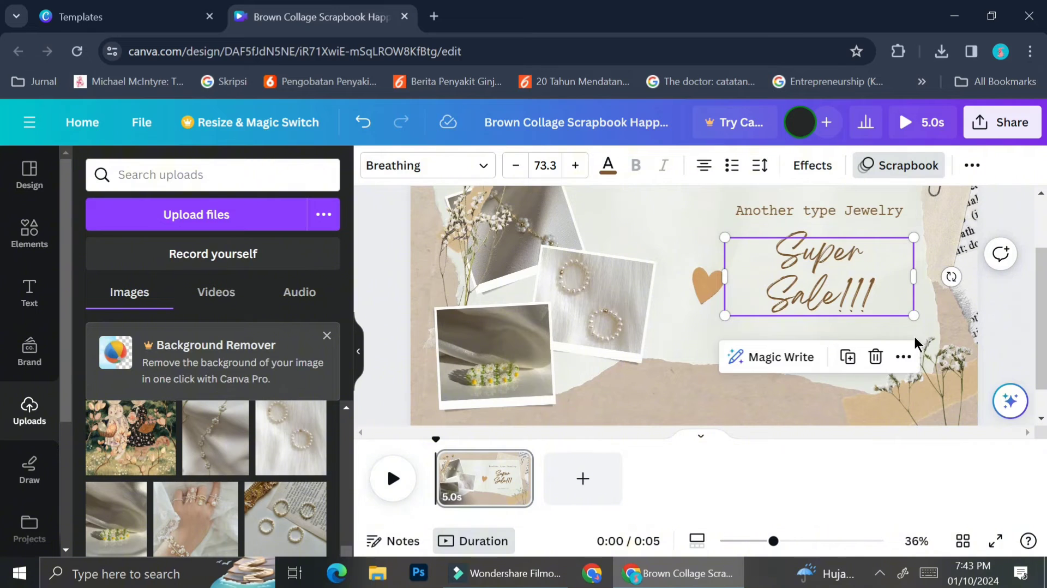
Step: Move the date under the title and change it to '25th Febuary 2024' with '12.00-01.00 PM'
{"action": "left_click", "coordinate": [684, 344]}
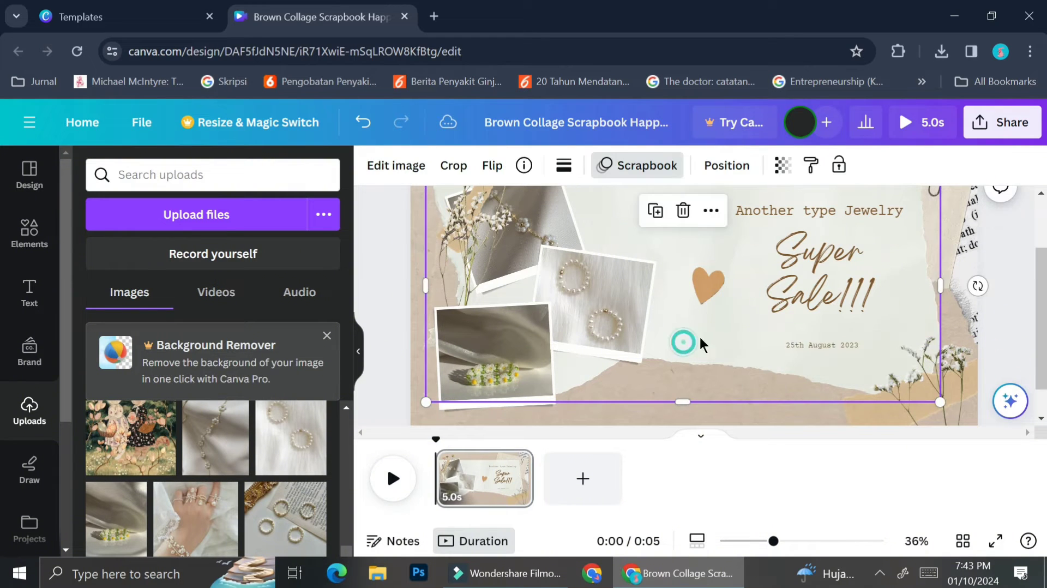
{"action": "left_click_drag", "start_coordinate": [818, 349], "coordinate": [820, 332]}
{"action": "double_click", "coordinate": [816, 332]}
{"action": "type", "text": "Febuary"}
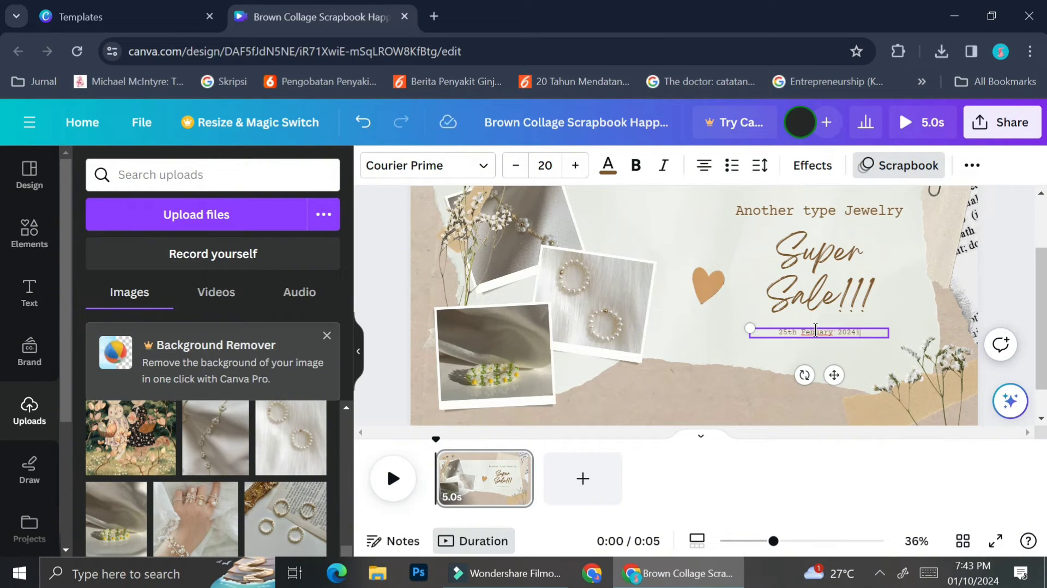
{"action": "left_click", "coordinate": [733, 240]}
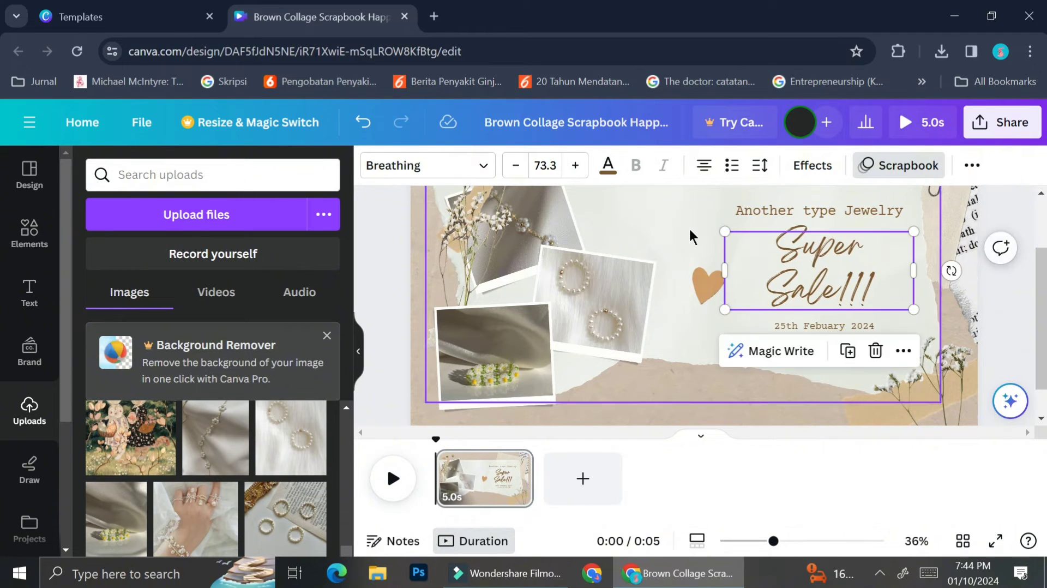
{"action": "scroll", "coordinate": [873, 262], "scroll_direction": "up", "scroll_amount": 2}
{"action": "left_click", "coordinate": [935, 291]}
{"action": "scroll", "coordinate": [938, 292], "scroll_direction": "down", "scroll_amount": 3}
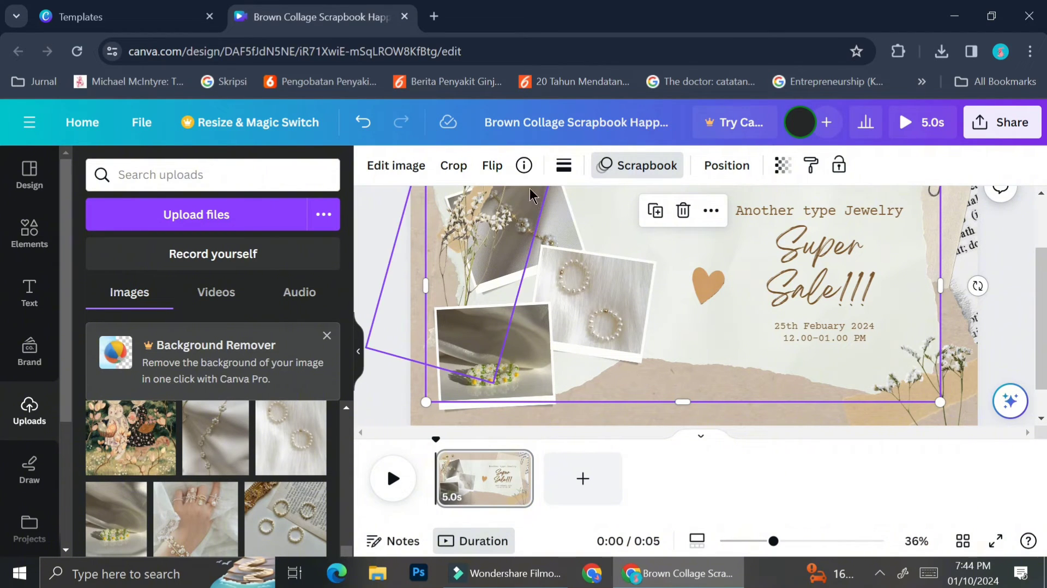
{"action": "left_click", "coordinate": [460, 484]}
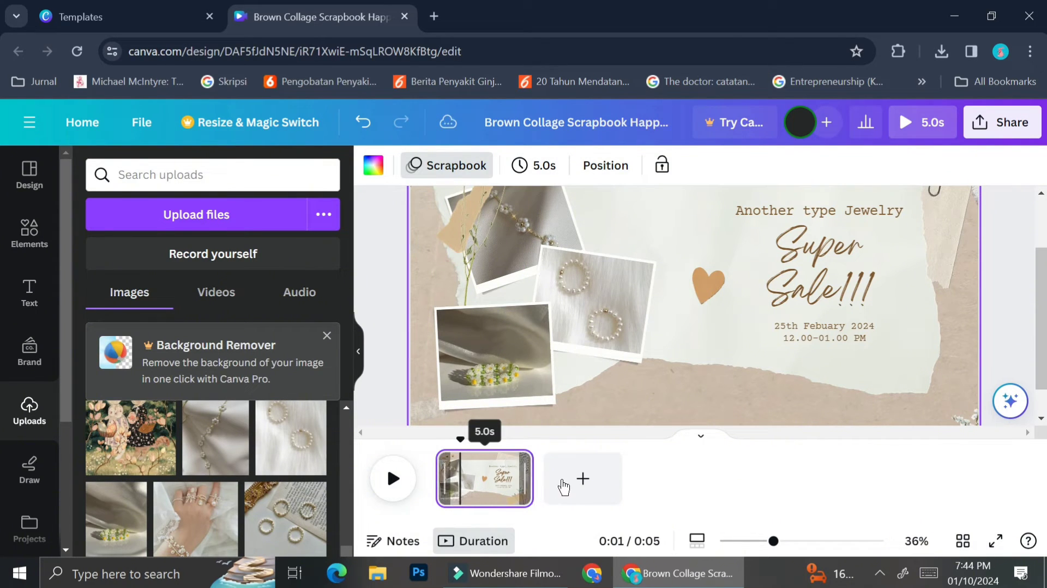
{"action": "left_click_drag", "start_coordinate": [576, 479], "coordinate": [572, 479]}
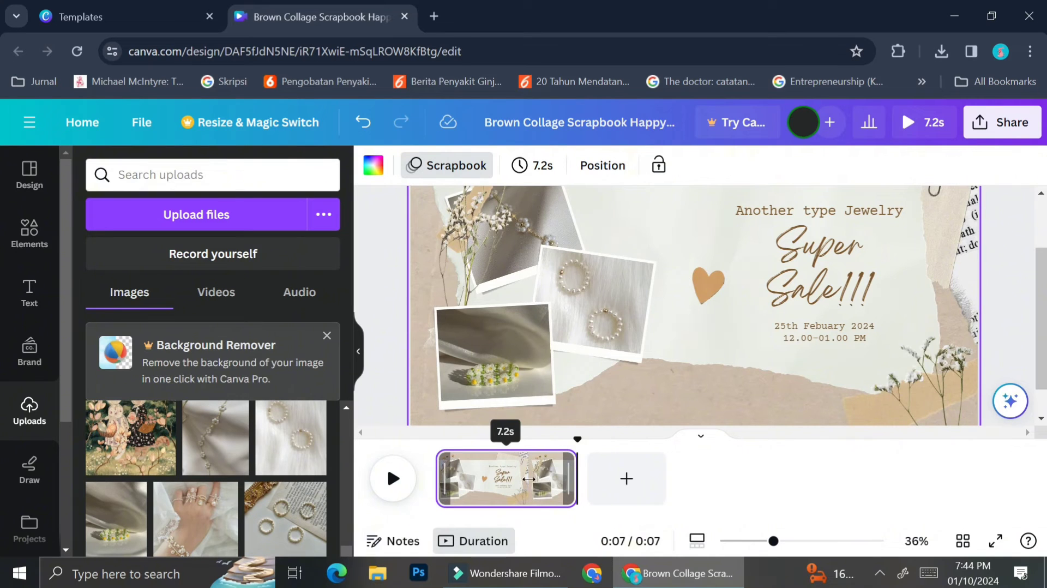
{"action": "left_click_drag", "start_coordinate": [498, 478], "coordinate": [540, 491]}
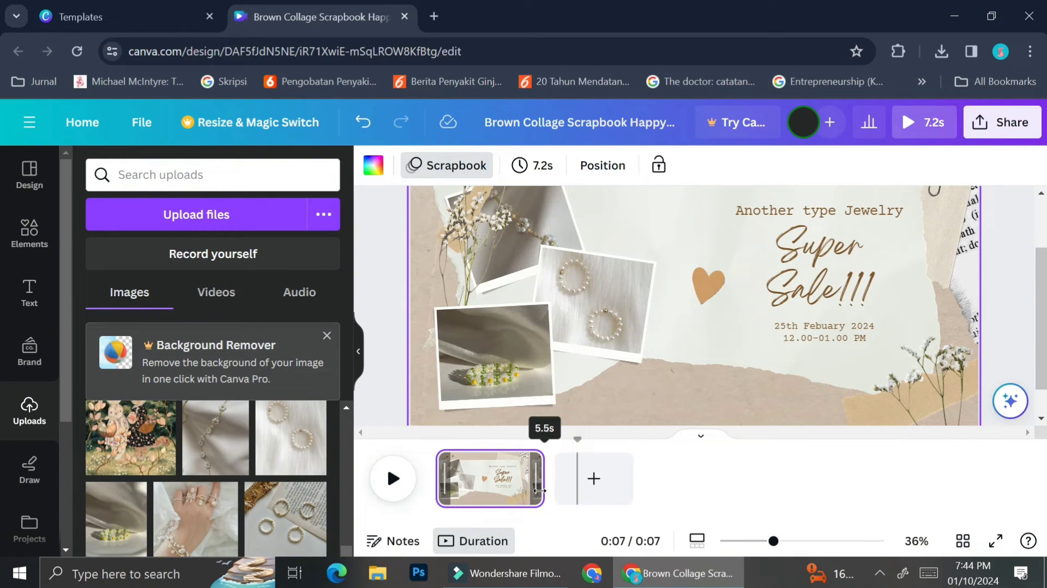
{"action": "mouse_move", "coordinate": [540, 491]}
{"action": "left_mouse_down"}
{"action": "mouse_move", "coordinate": [530, 495]}
{"action": "mouse_move", "coordinate": [607, 512]}
{"action": "mouse_move", "coordinate": [544, 499]}
{"action": "left_mouse_up"}
{"action": "left_click", "coordinate": [550, 169]}
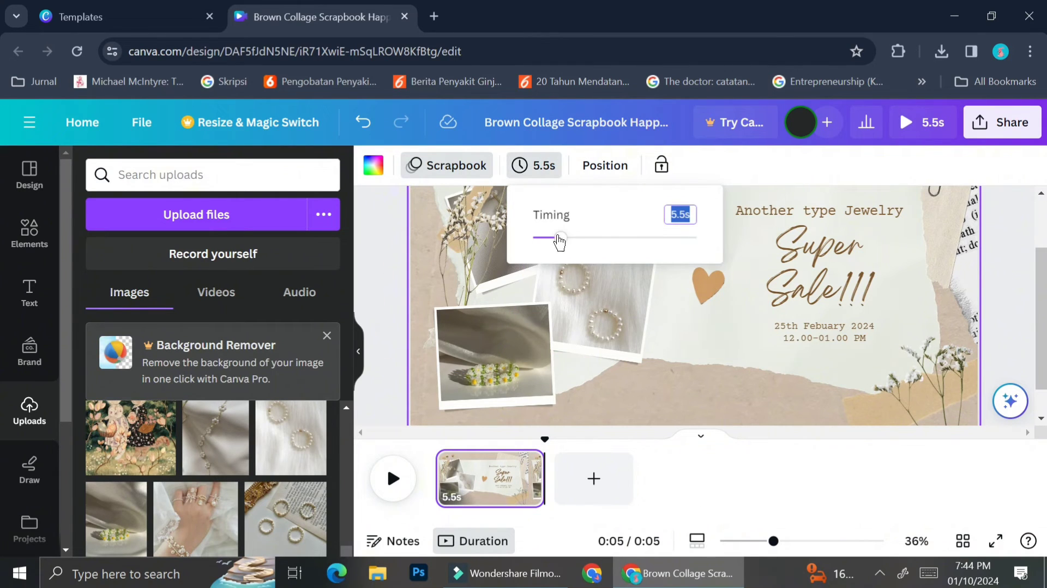
{"action": "mouse_move", "coordinate": [561, 245]}
{"action": "left_mouse_down"}
{"action": "mouse_move", "coordinate": [572, 259]}
{"action": "mouse_move", "coordinate": [559, 261]}
{"action": "left_mouse_up"}
{"action": "left_click", "coordinate": [677, 212]}
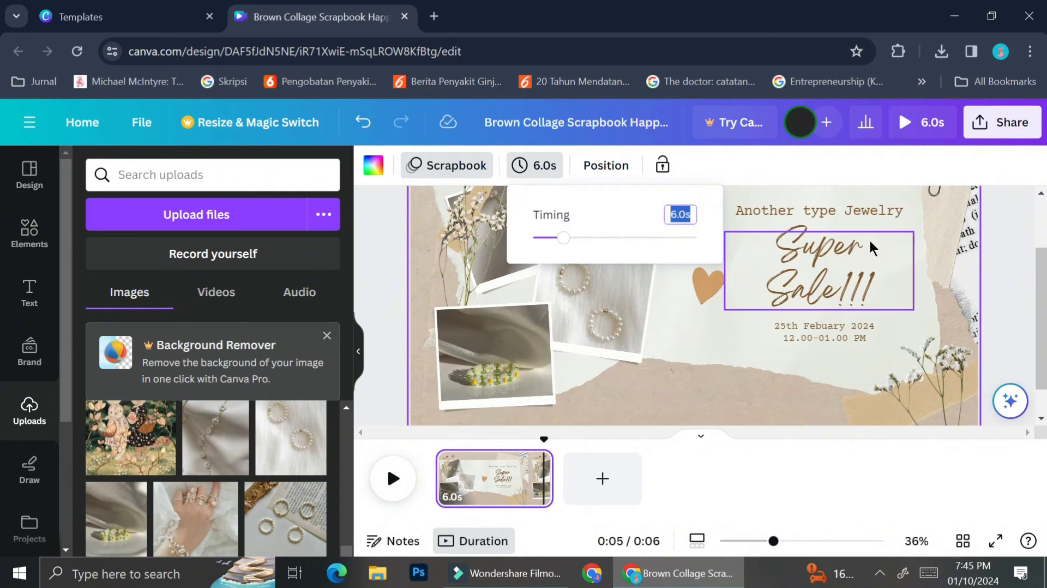
{"action": "type", "text": "5"}
{"action": "key", "text": "Return"}
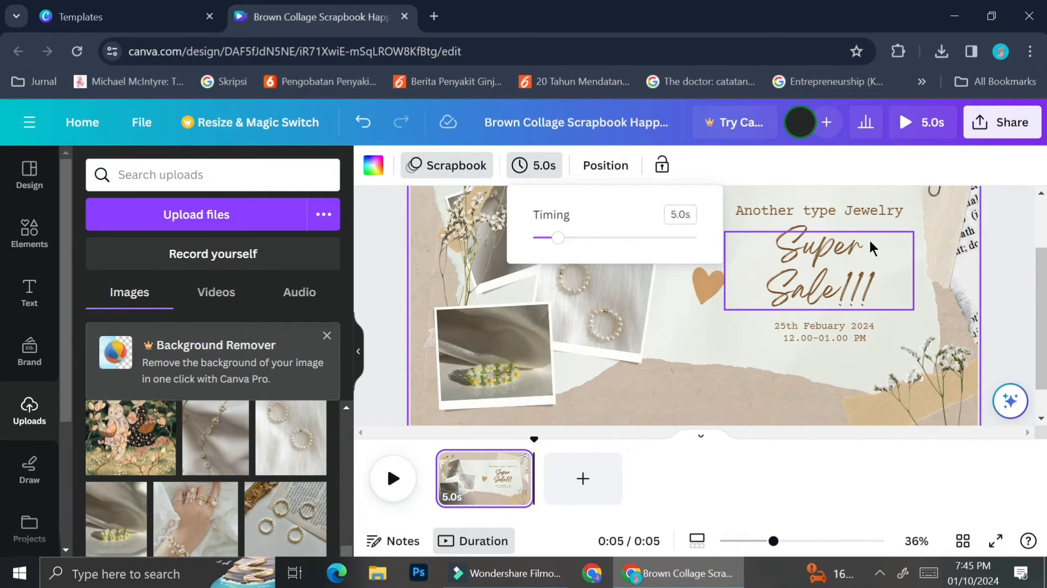
{"action": "left_click", "coordinate": [767, 474]}
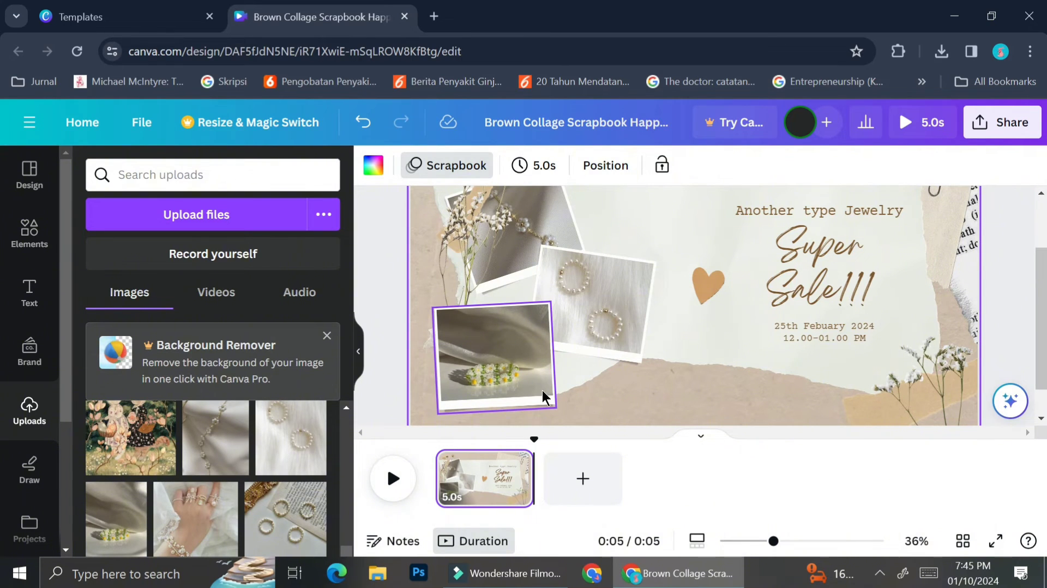
Step: Duplicate the page and delete its photos and the Super Sale!!! title
{"action": "left_click", "coordinate": [515, 461]}
{"action": "left_click", "coordinate": [526, 227]}
{"action": "left_click", "coordinate": [578, 272], "text": "shift"}
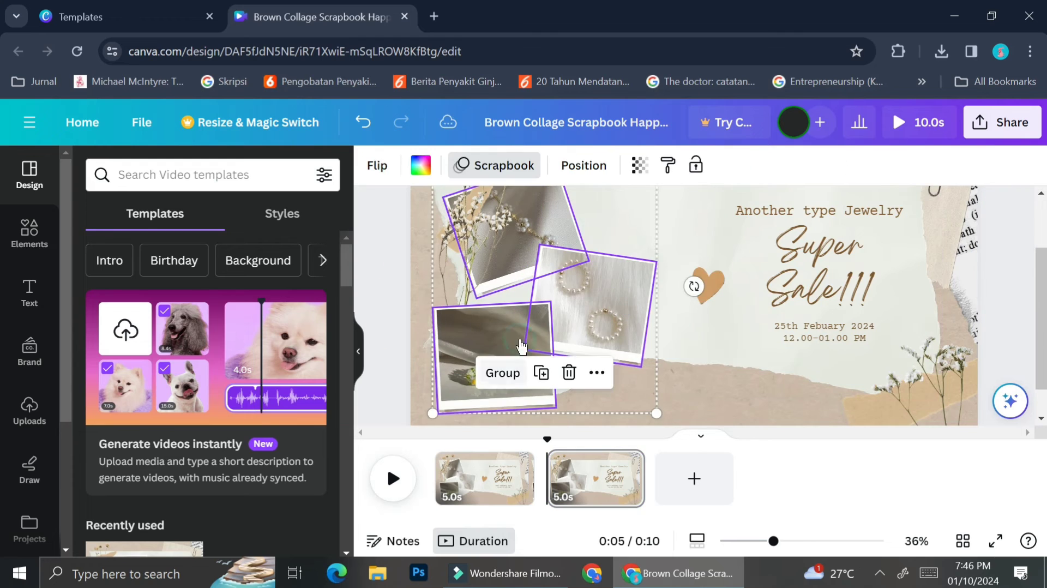
{"action": "key", "text": "Delete"}
{"action": "left_click", "coordinate": [813, 297]}
{"action": "key", "text": "Delete"}
{"action": "left_click_drag", "start_coordinate": [833, 211], "coordinate": [693, 215]}
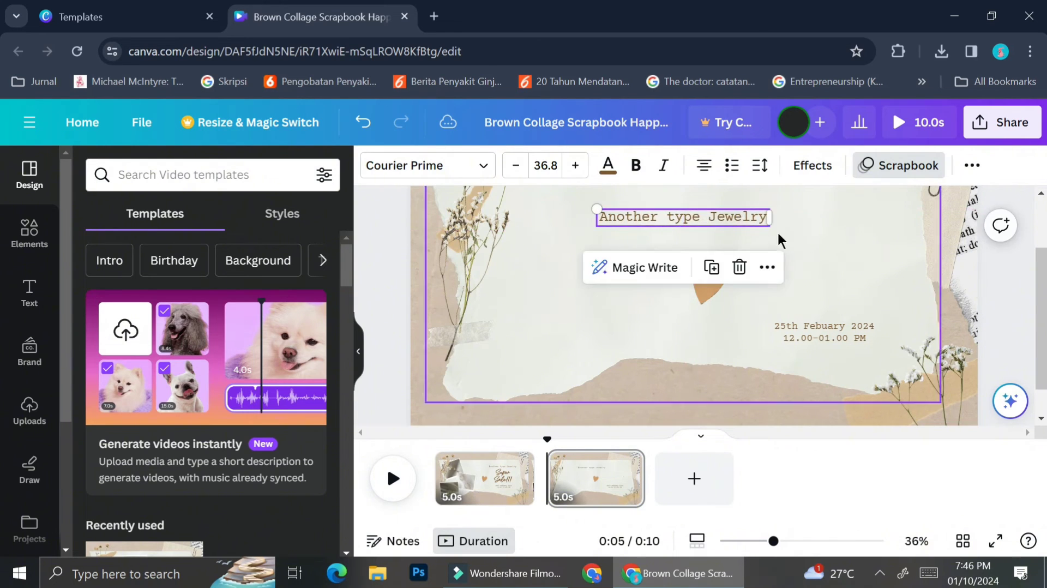
Step: Enlarge 'Another type Jewelry' to 56.8 on one line, delete the date, and move the heart below
{"action": "double_click", "coordinate": [774, 216]}
{"action": "key", "text": "ctrl+a"}
{"action": "left_click", "coordinate": [575, 165]}
{"action": "scroll", "coordinate": [725, 263], "scroll_direction": "up", "scroll_amount": 1}
{"action": "left_click_drag", "start_coordinate": [848, 290], "coordinate": [859, 297]}
{"action": "scroll", "coordinate": [729, 350], "scroll_direction": "down", "scroll_amount": 1}
{"action": "left_click", "coordinate": [823, 327]}
{"action": "key", "text": "Delete"}
{"action": "left_click_drag", "start_coordinate": [701, 286], "coordinate": [706, 298]}
Step: Duplicate the title as 'Made with' in the Breathing font
{"action": "left_click", "coordinate": [673, 222]}
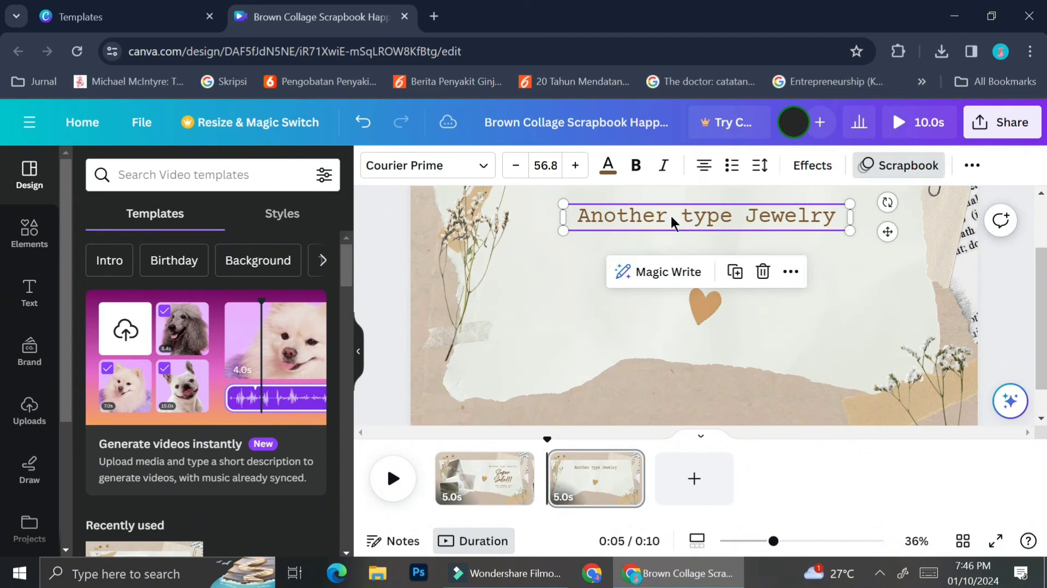
{"action": "key", "text": "ctrl+d"}
{"action": "double_click", "coordinate": [745, 239]}
{"action": "key", "text": "ctrl+a"}
{"action": "type", "text": "Made with"}
{"action": "key", "text": "ctrl+a"}
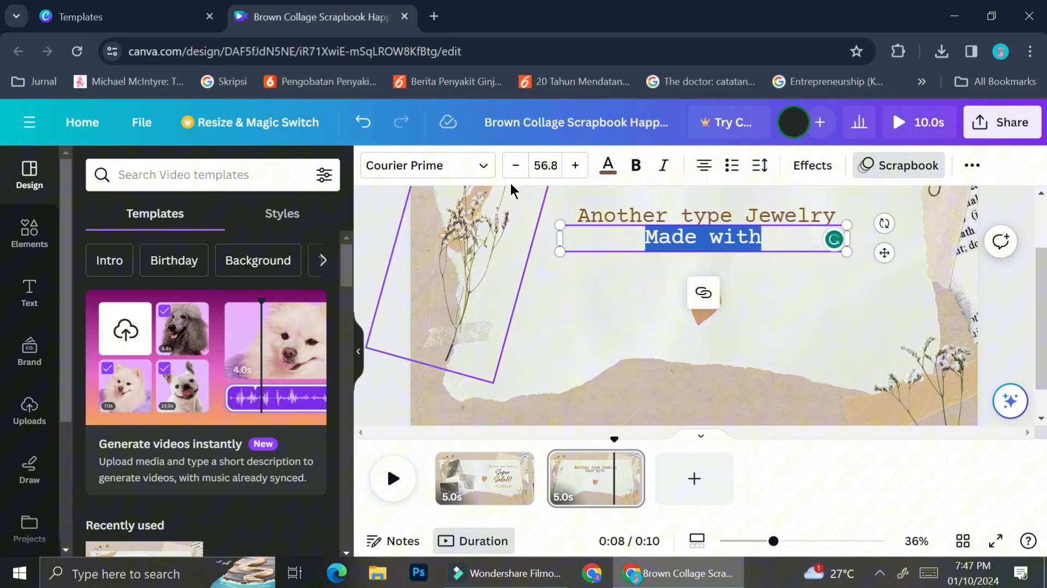
{"action": "left_click", "coordinate": [427, 165]}
{"action": "type", "text": "breat"}
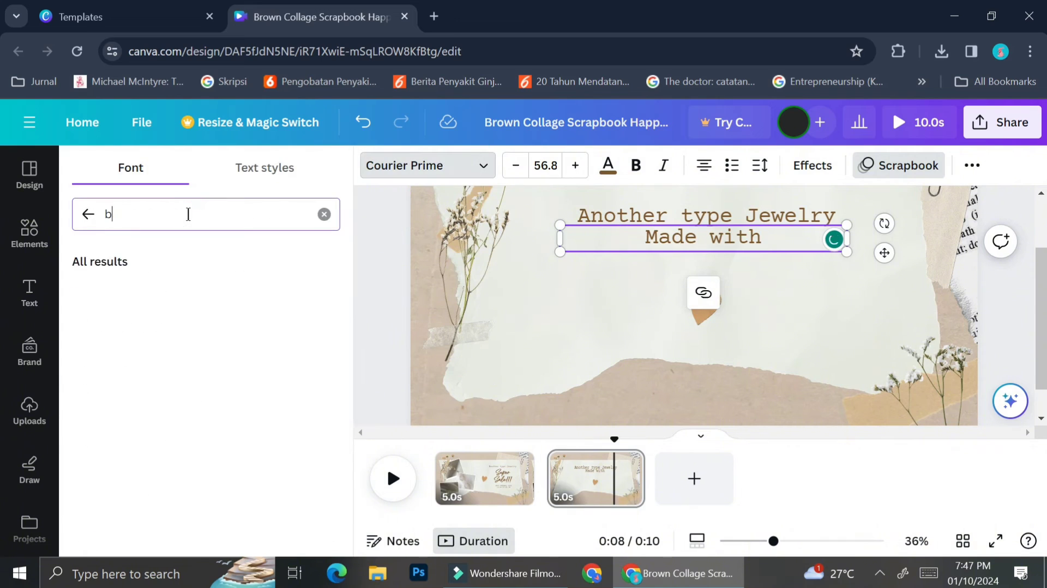
{"action": "left_click", "coordinate": [164, 294]}
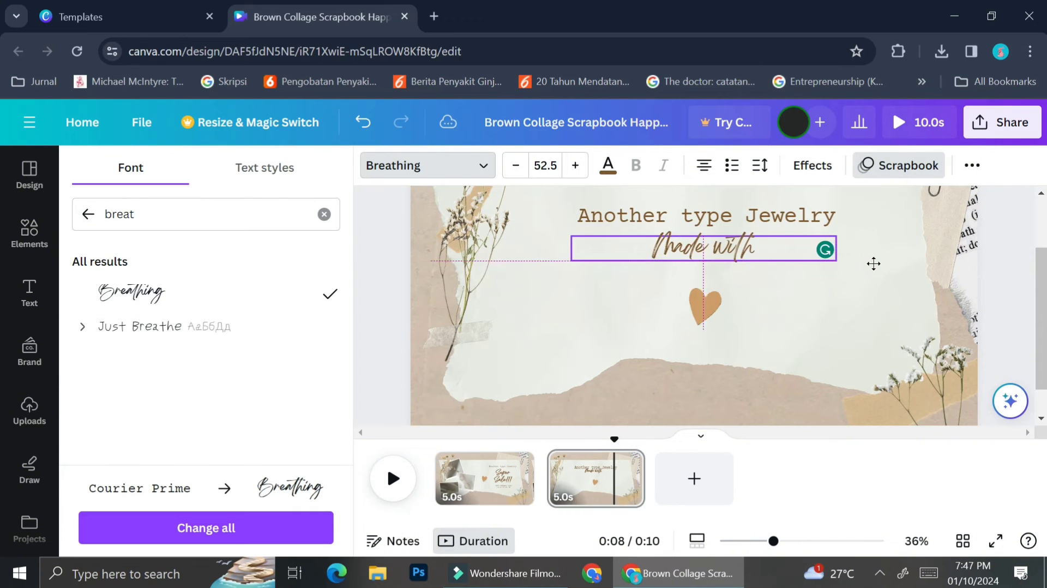
Step: Enlarge the heart, centre the text and heart on the page, and trim page 2 to 3.0s
{"action": "left_click", "coordinate": [703, 305]}
{"action": "left_click_drag", "start_coordinate": [712, 327], "coordinate": [751, 357]}
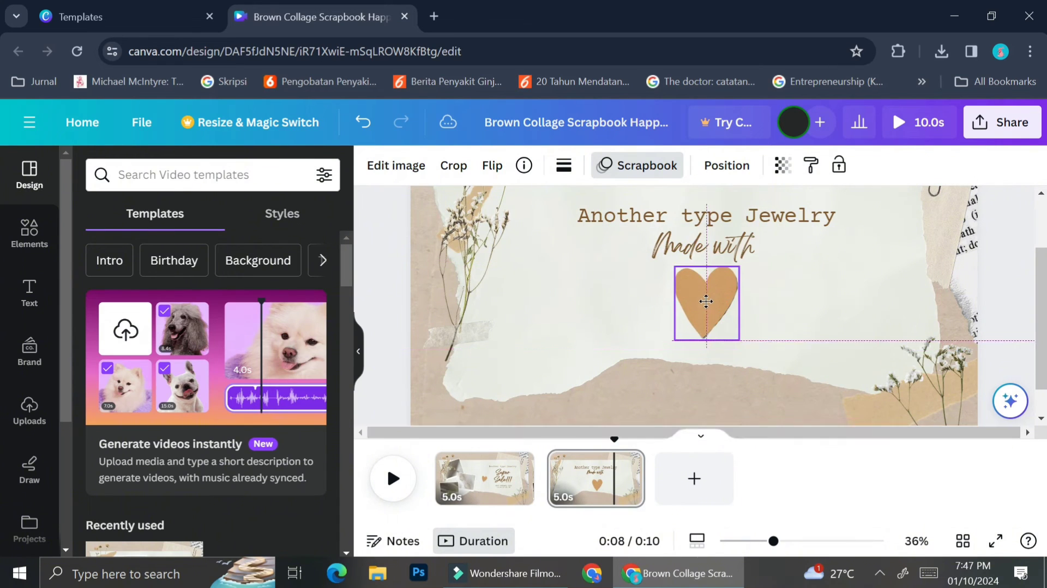
{"action": "scroll", "coordinate": [708, 305], "scroll_direction": "down", "scroll_amount": 2}
{"action": "scroll", "coordinate": [708, 305], "scroll_direction": "up", "scroll_amount": 2}
{"action": "scroll", "coordinate": [709, 316], "scroll_direction": "down", "scroll_amount": 2}
{"action": "left_click", "coordinate": [725, 283]}
{"action": "left_click", "coordinate": [703, 321], "text": "shift"}
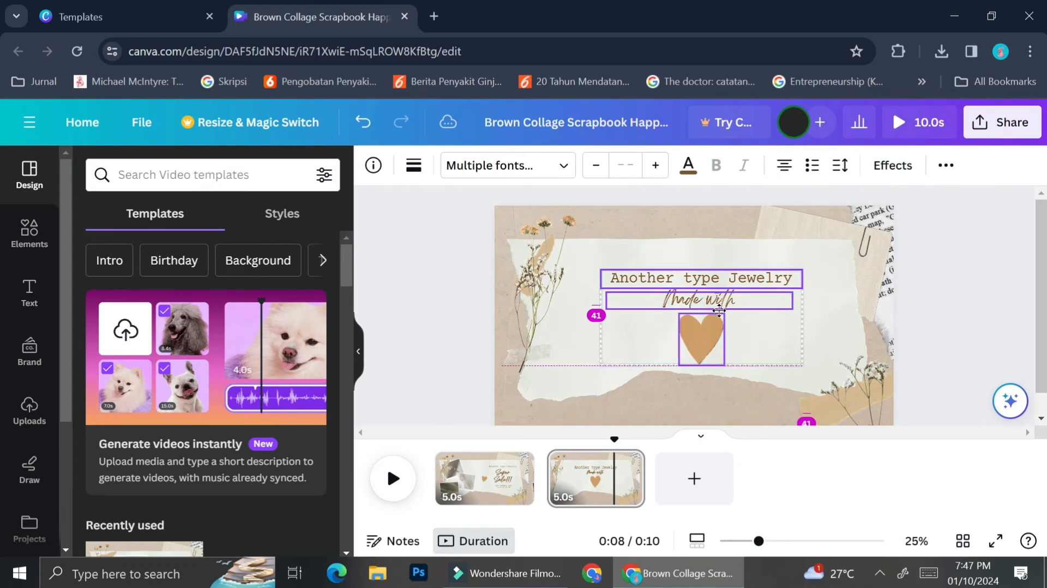
{"action": "left_click_drag", "start_coordinate": [705, 298], "coordinate": [696, 302]}
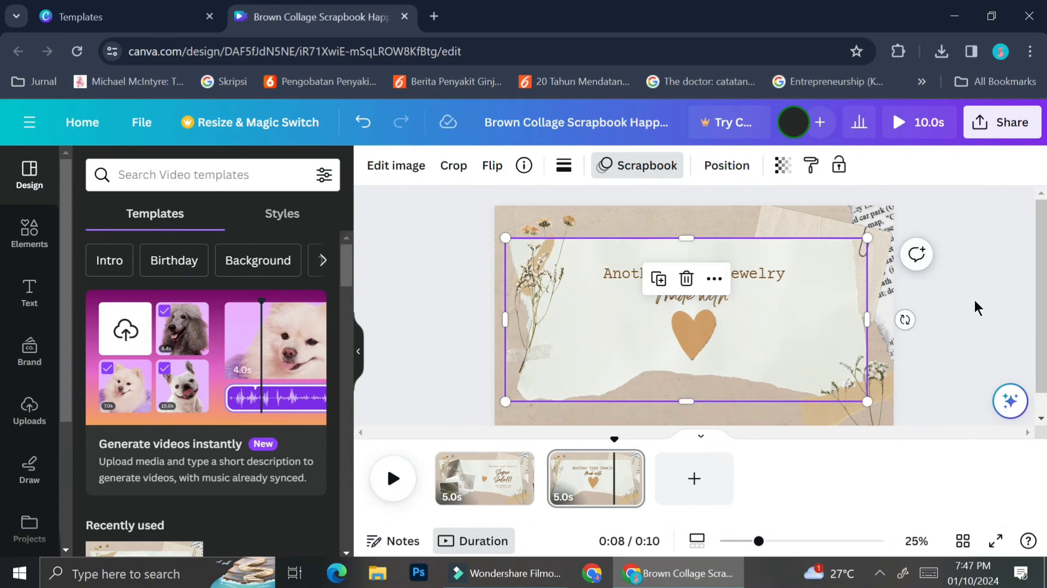
{"action": "left_click", "coordinate": [594, 480]}
{"action": "left_click_drag", "start_coordinate": [642, 478], "coordinate": [601, 483]}
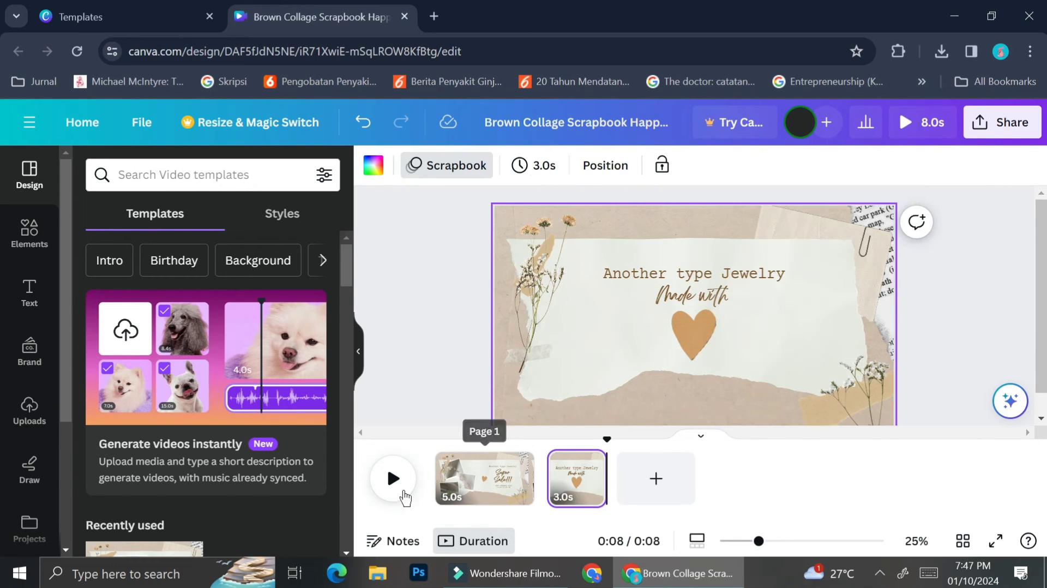
{"action": "left_click", "coordinate": [393, 480]}
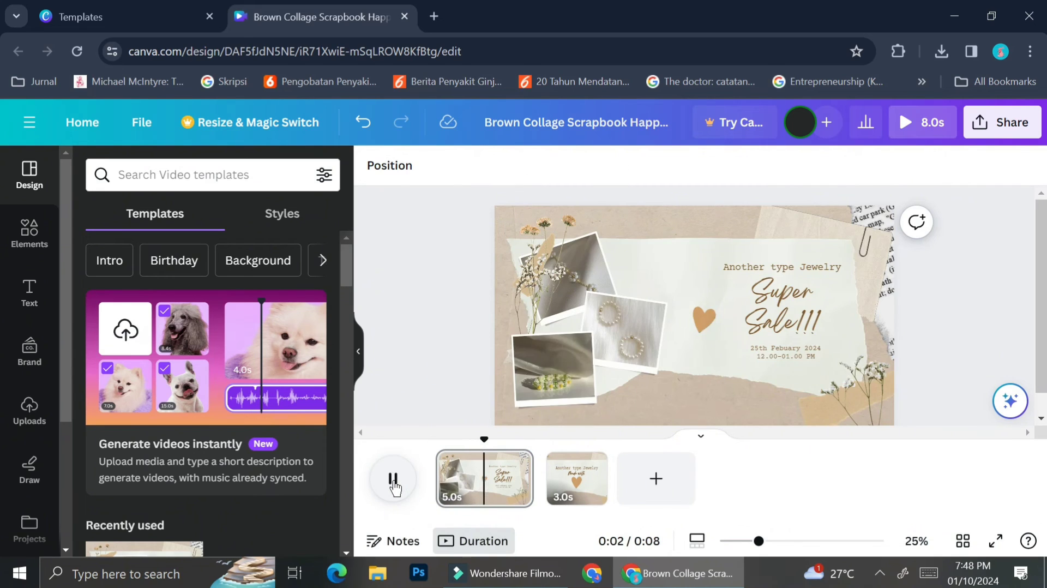
{"action": "left_click", "coordinate": [560, 458]}
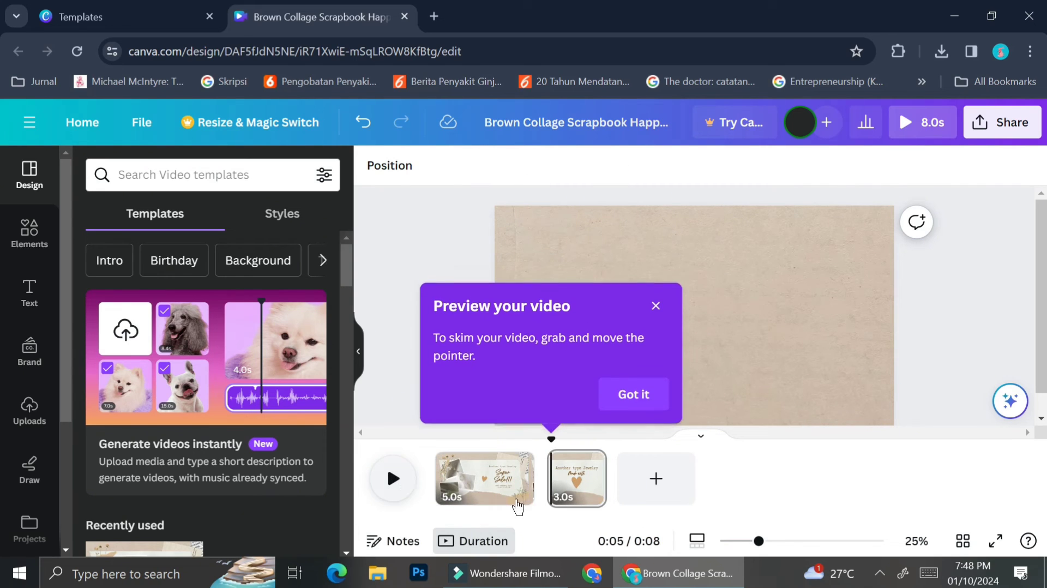
{"action": "left_click", "coordinate": [642, 397]}
{"action": "left_click_drag", "start_coordinate": [562, 489], "coordinate": [710, 485]}
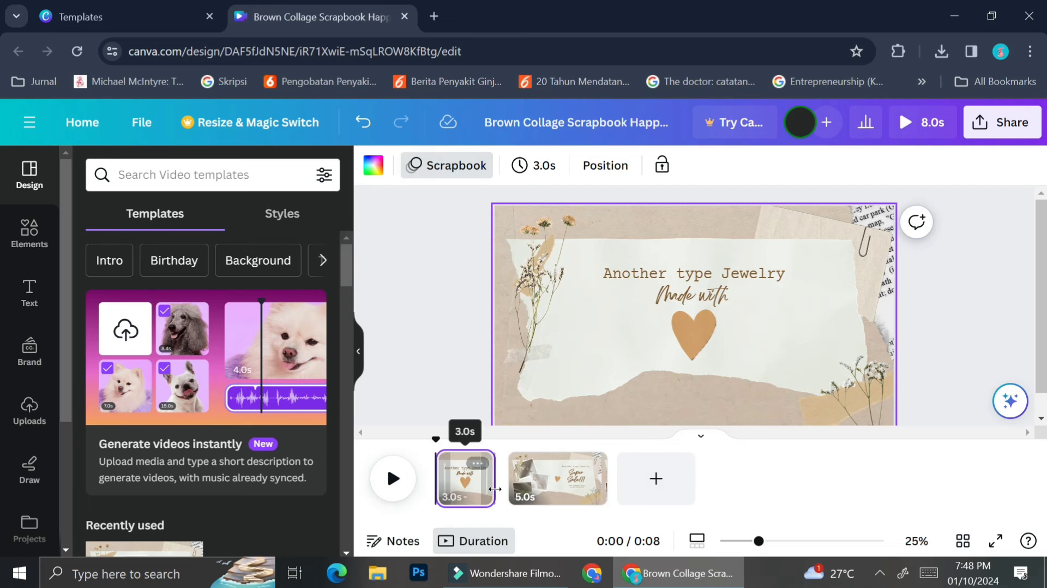
{"action": "left_click_drag", "start_coordinate": [556, 480], "coordinate": [489, 487]}
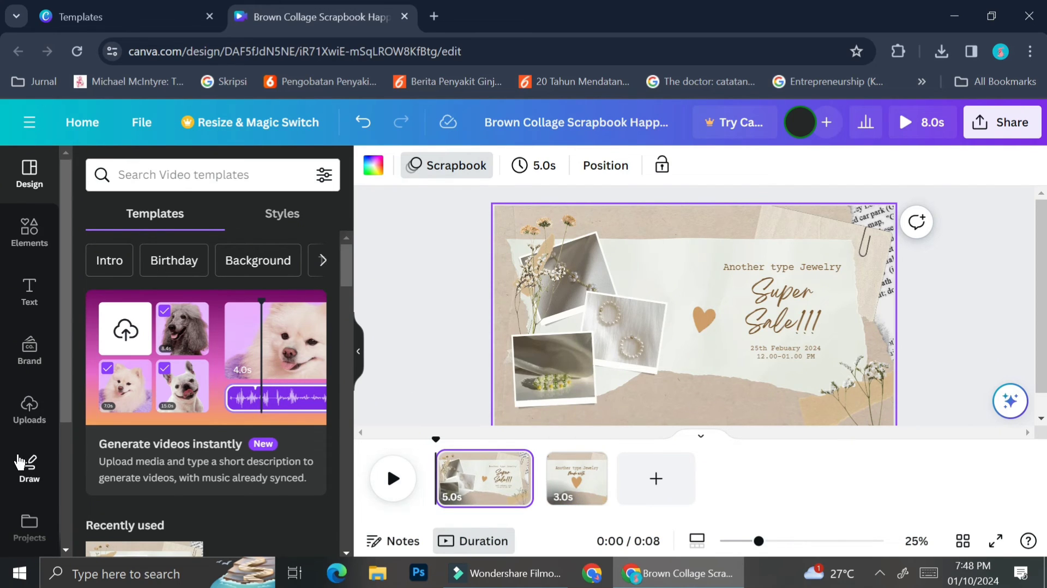
Step: Open the audio library from Apps and browse the Happy, Pop, Epic and Piano tracks
{"action": "scroll", "coordinate": [27, 463], "scroll_direction": "down", "scroll_amount": 3}
{"action": "left_click", "coordinate": [29, 395]}
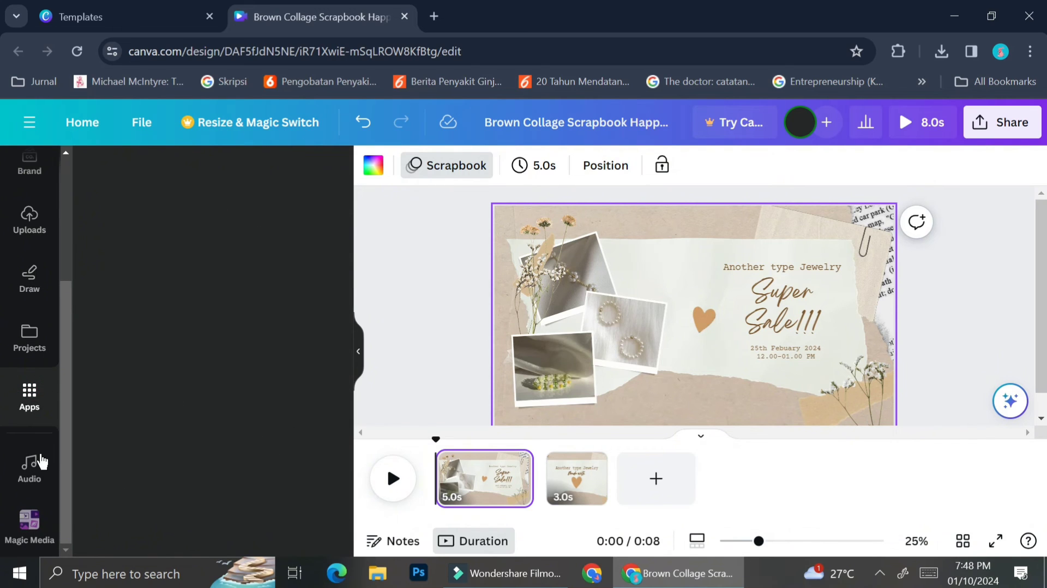
{"action": "left_click", "coordinate": [40, 462]}
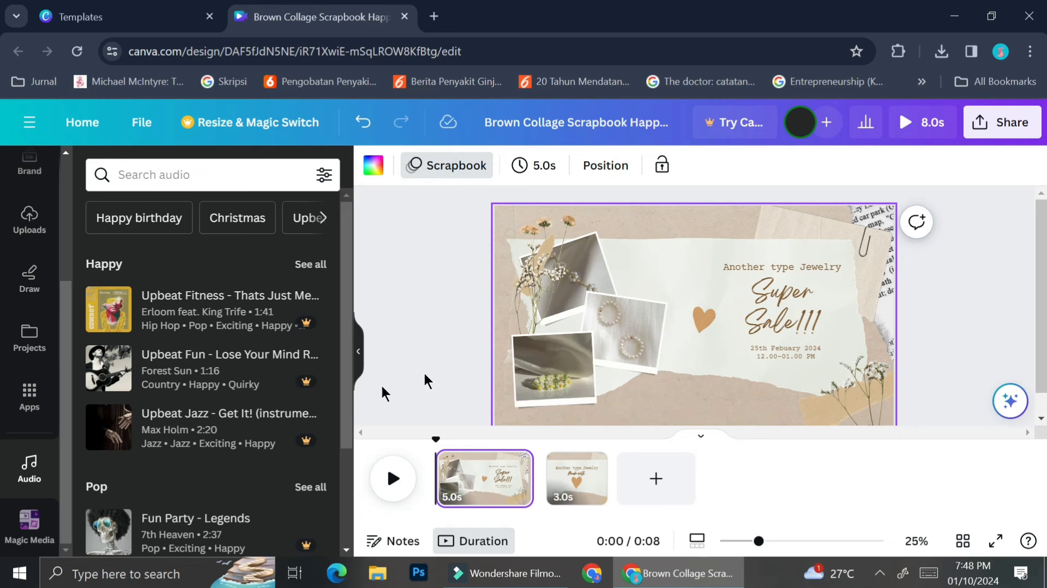
{"action": "scroll", "coordinate": [178, 454], "scroll_direction": "down", "scroll_amount": 8}
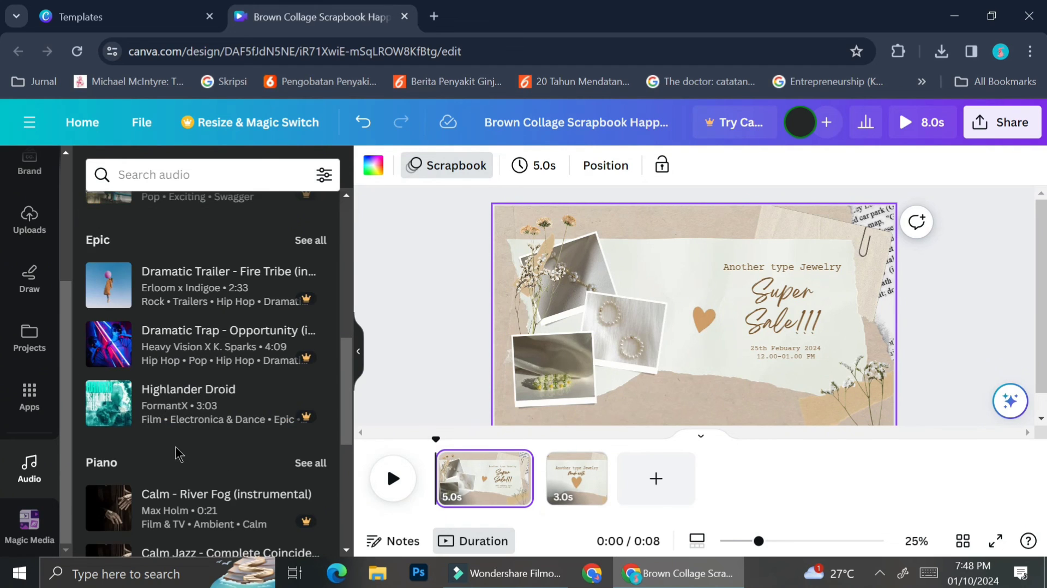
{"action": "scroll", "coordinate": [178, 454], "scroll_direction": "down", "scroll_amount": 5}
{"action": "scroll", "coordinate": [181, 447], "scroll_direction": "up", "scroll_amount": 12}
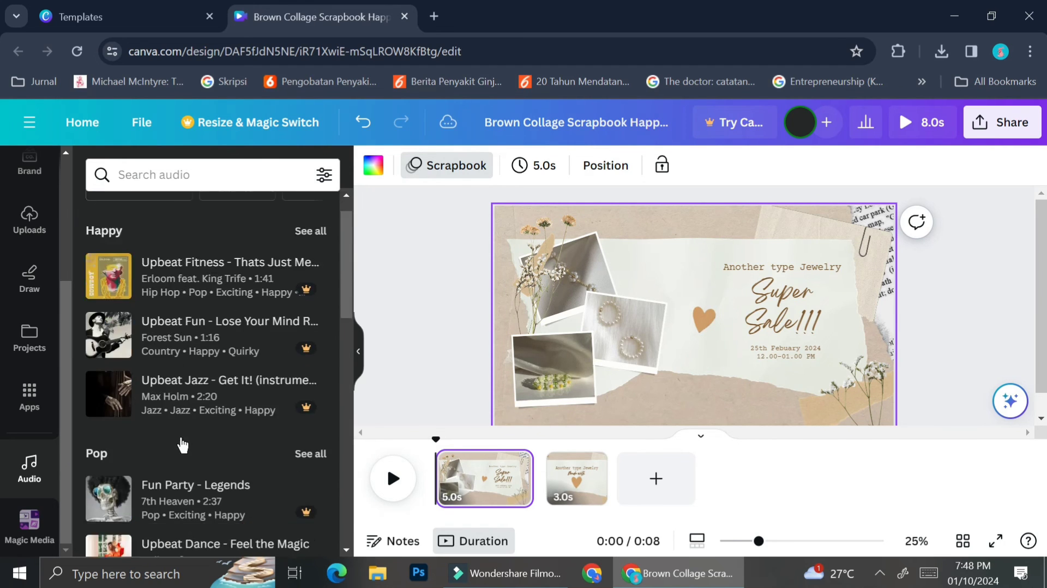
Step: Download all 2 pages as a 1080p (HD) MP4 video
{"action": "left_click", "coordinate": [1007, 122]}
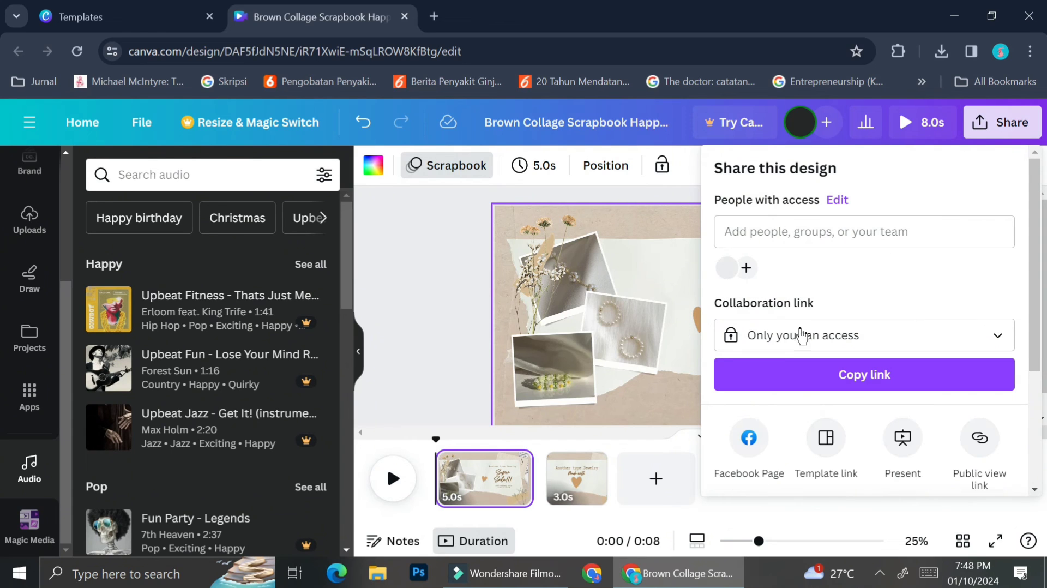
{"action": "scroll", "coordinate": [902, 368], "scroll_direction": "down", "scroll_amount": 3}
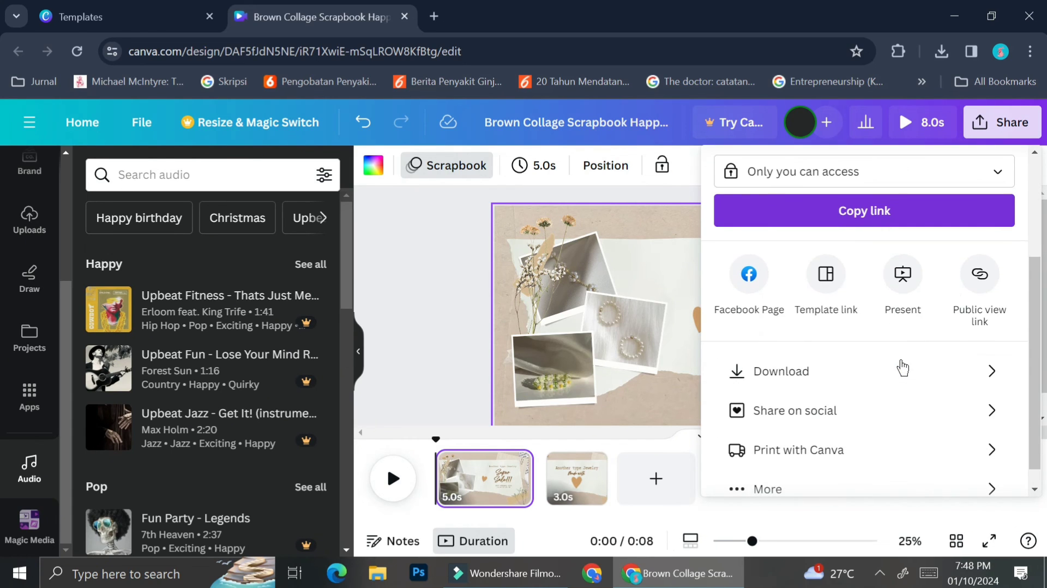
{"action": "left_click", "coordinate": [844, 369]}
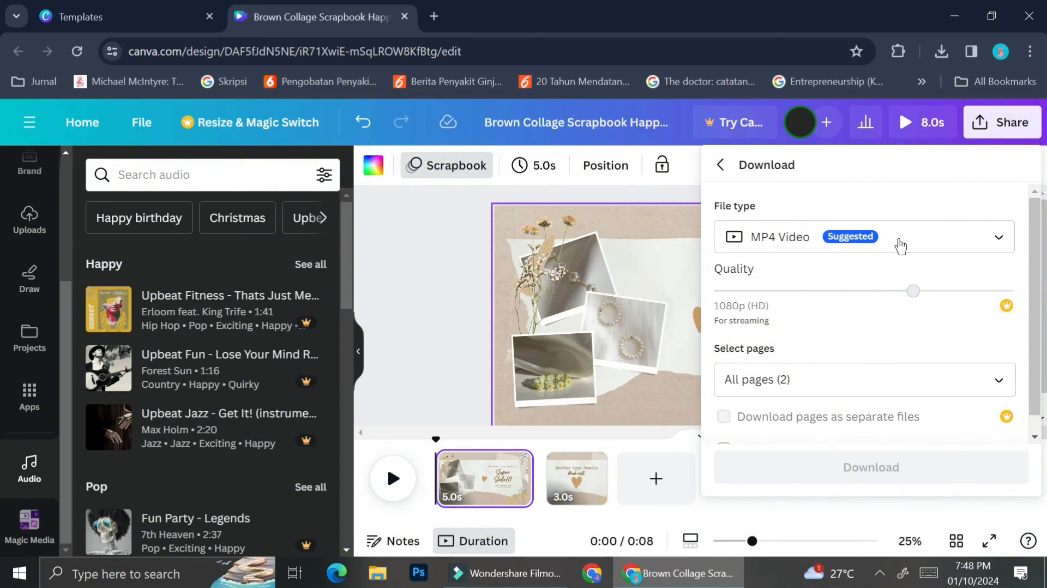
{"action": "left_click", "coordinate": [847, 452]}
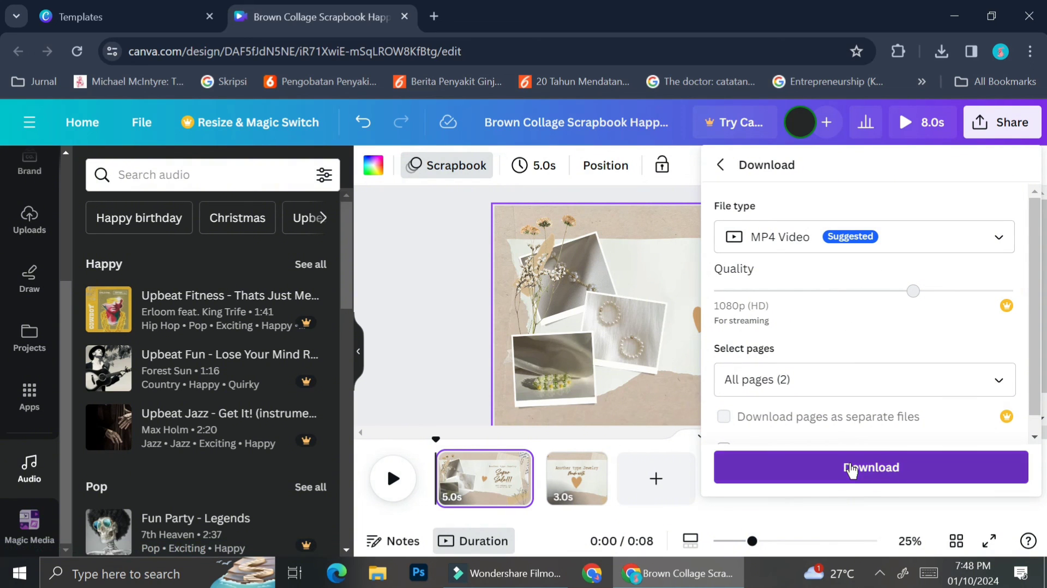